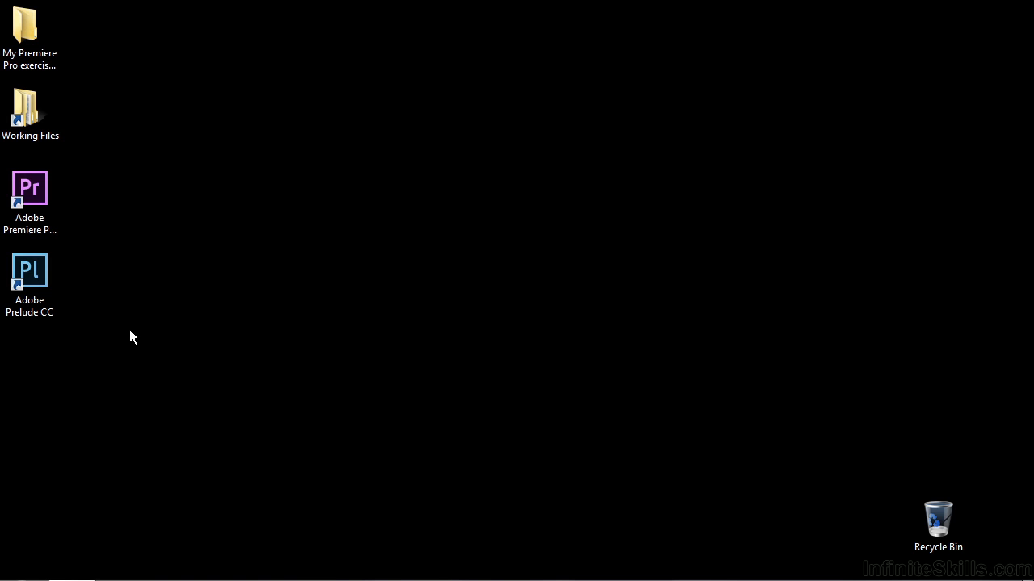
Launch Adobe Prelude and create a new project named Workflow in the desktop folder My Premiere Pro exercise files.
double_click(30, 275)
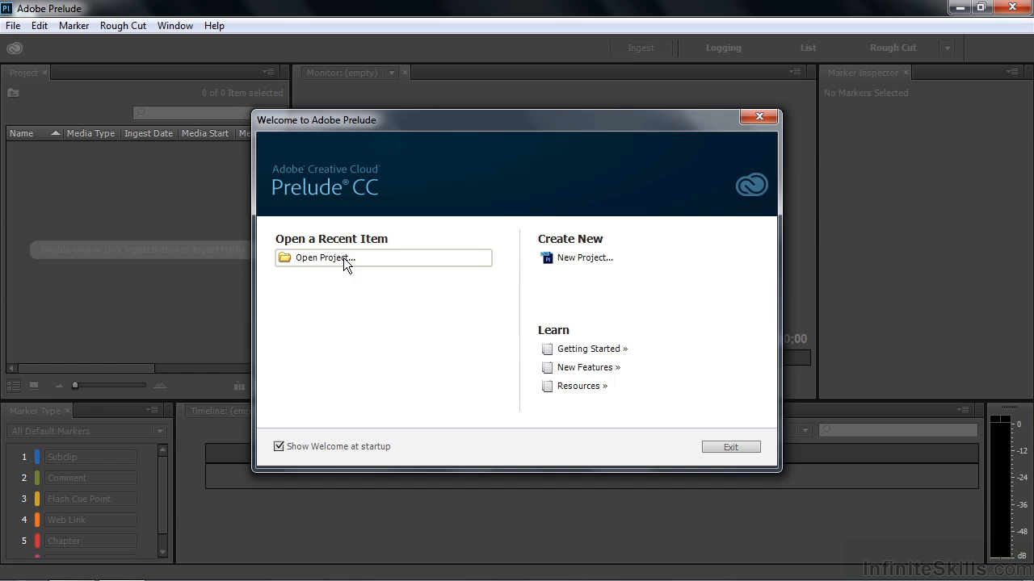
click(582, 258)
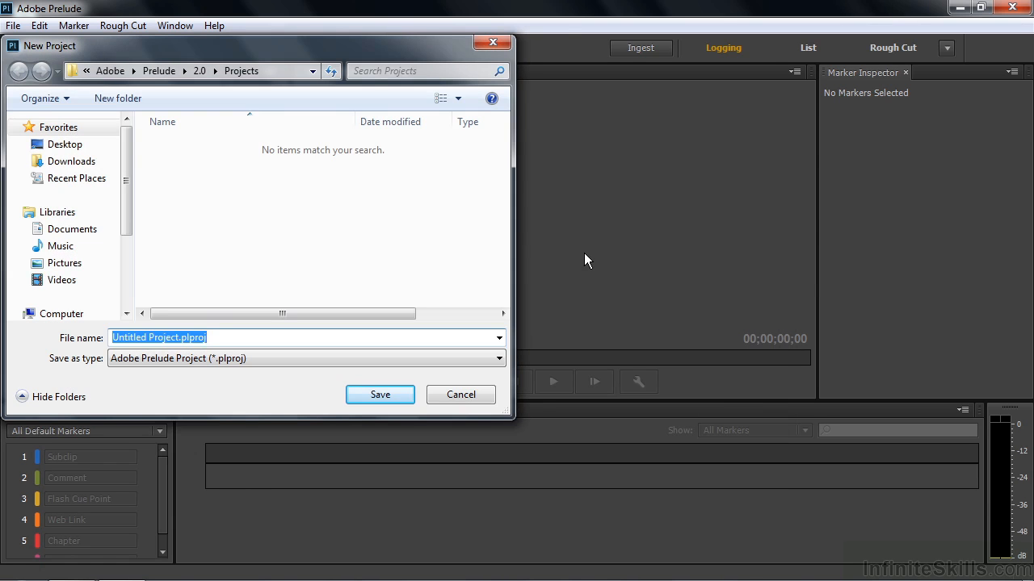
text(Workflow)
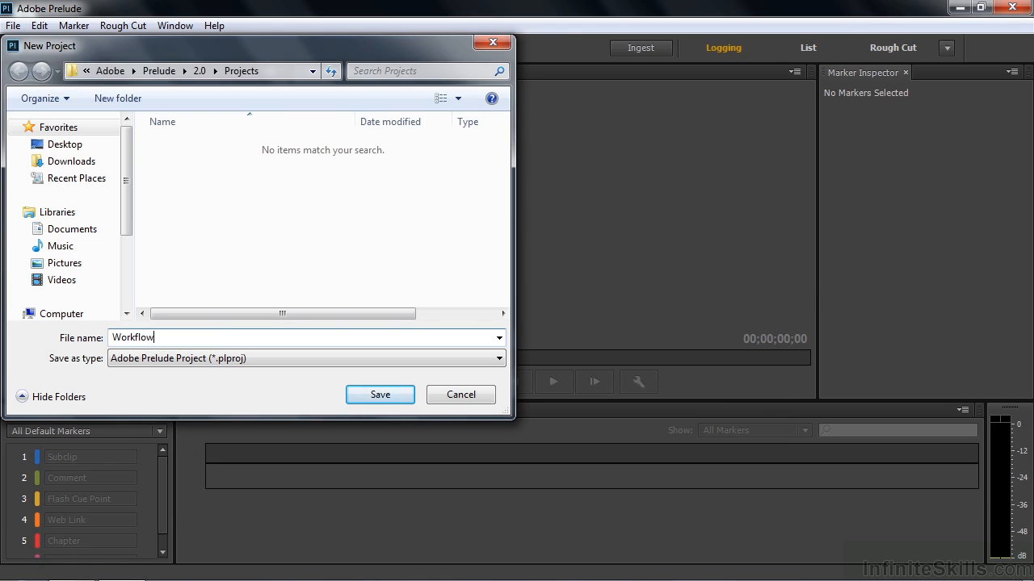
click(81, 144)
scroll(257, 296, down, 2)
double_click(230, 307)
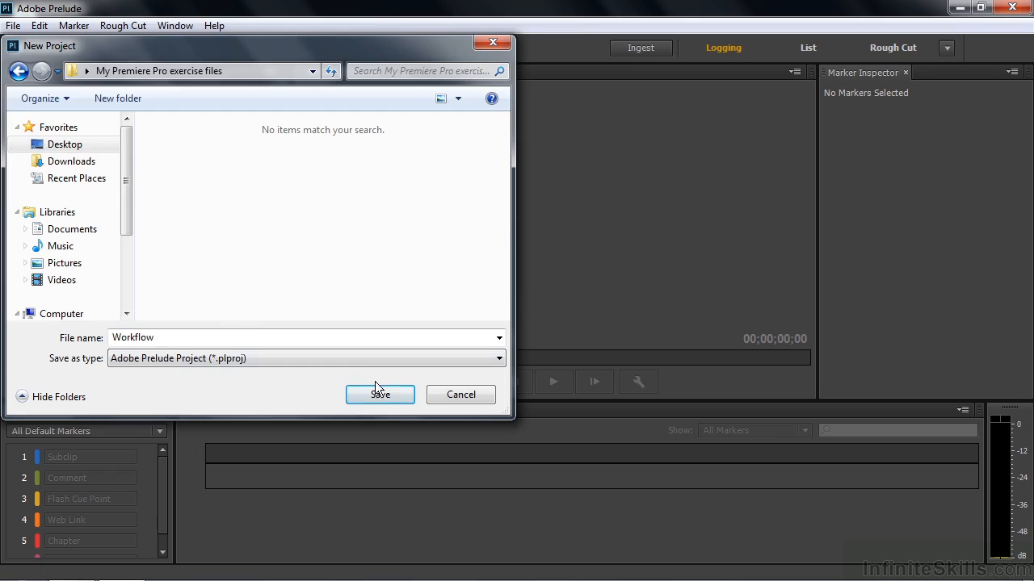
click(376, 393)
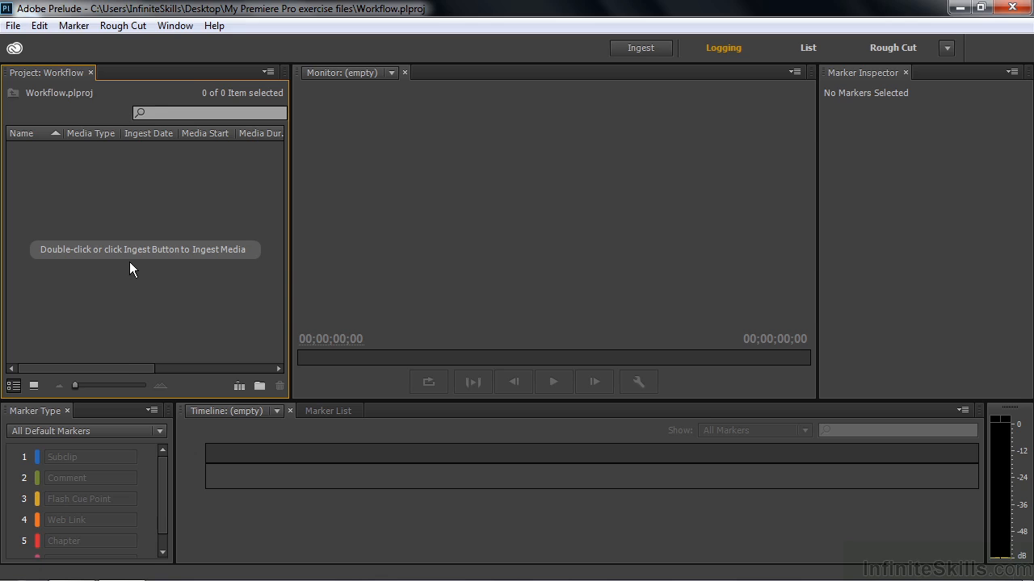
Start a media ingest and mark clip 00023 from the Dec 11 AVCHD footage for ingest.
click(649, 47)
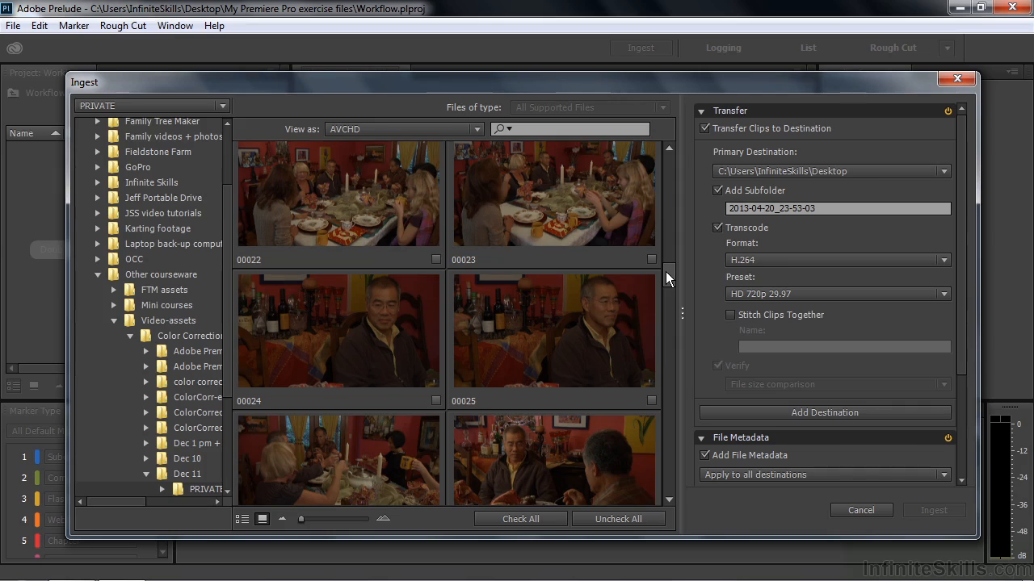
click(652, 260)
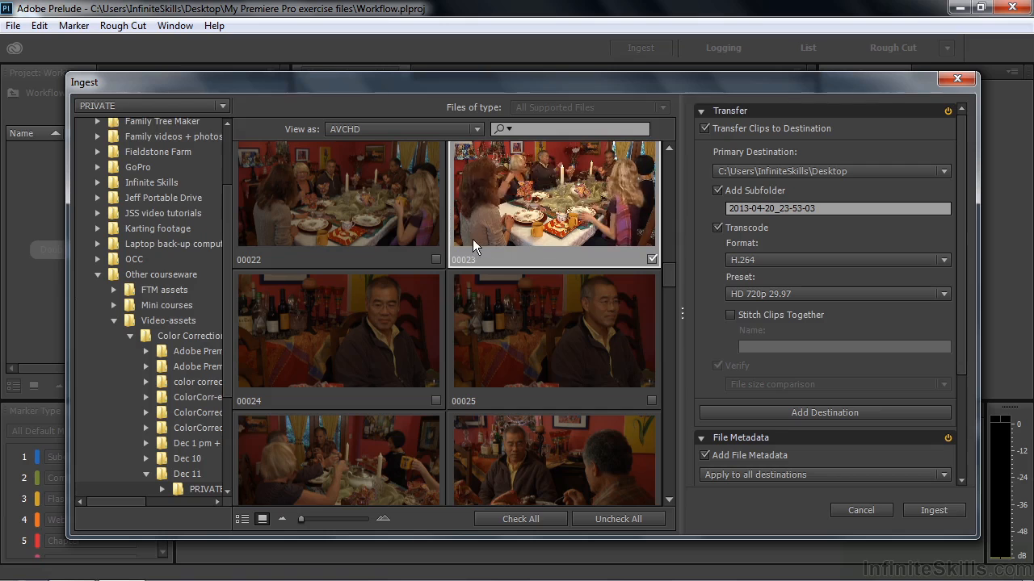
drag(668, 273, 666, 303)
click(653, 256)
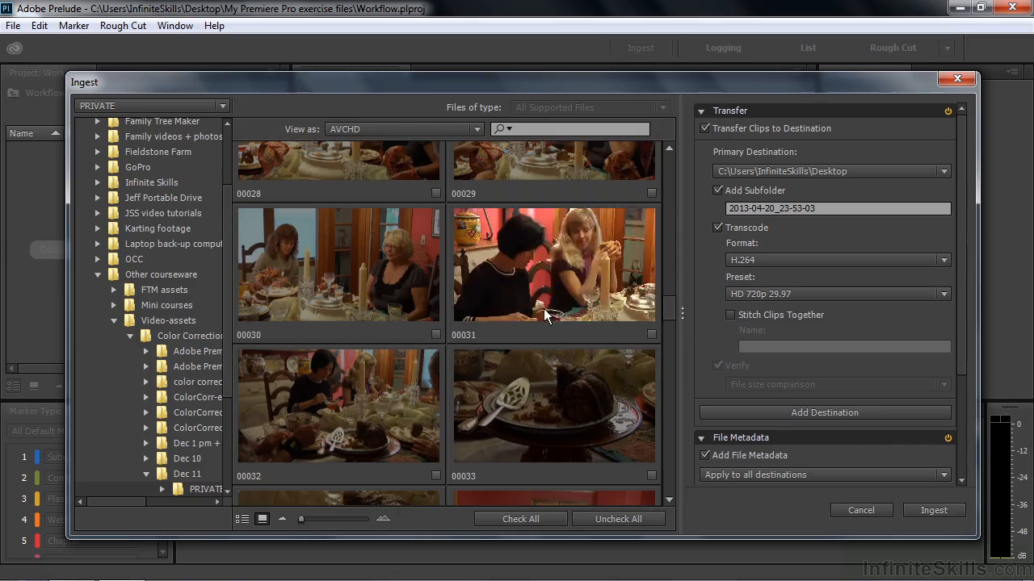
Mark clip 00031 for ingest, with its in point about a quarter in and its out point just past the middle.
click(652, 334)
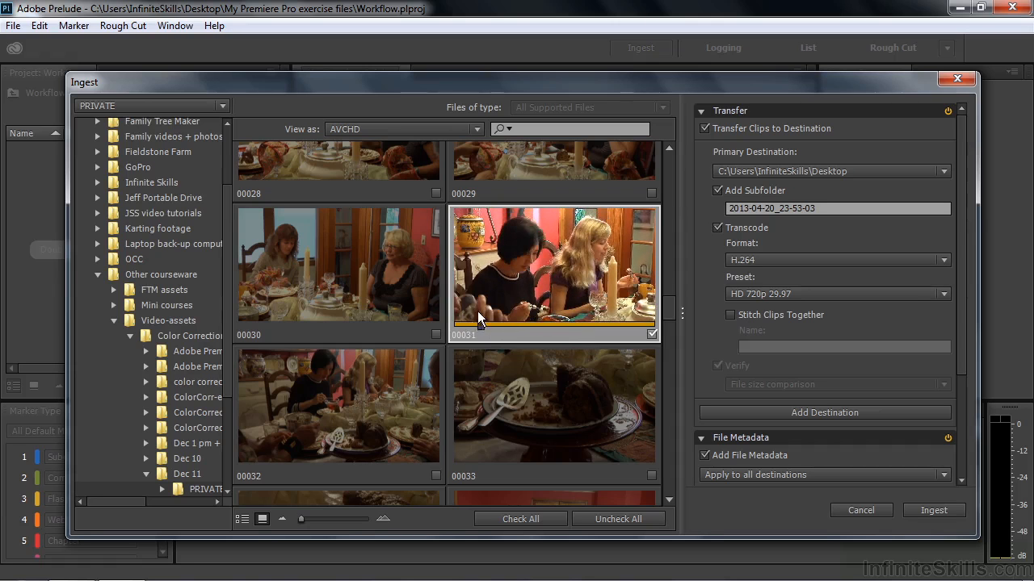
key(i)
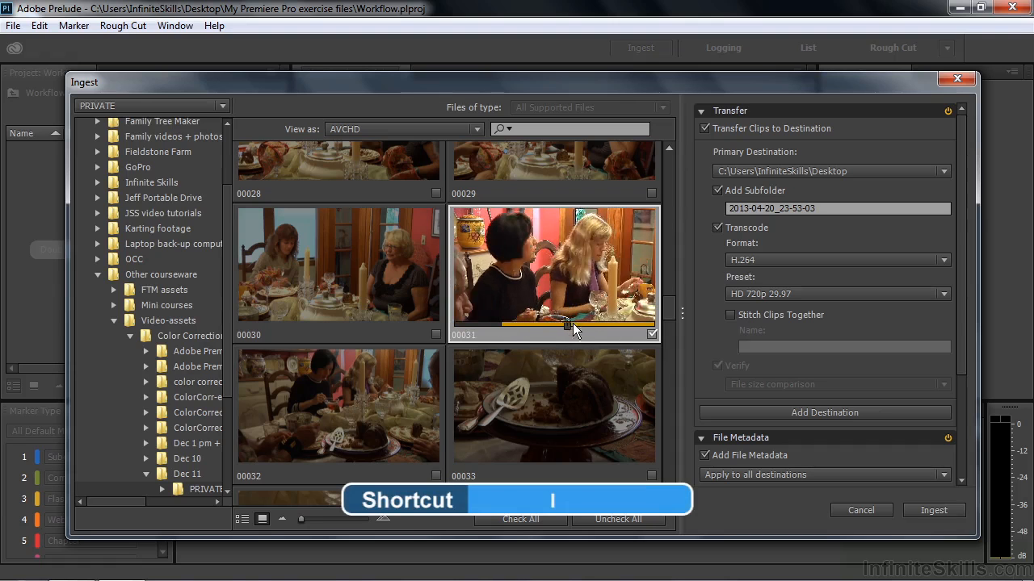
key(o)
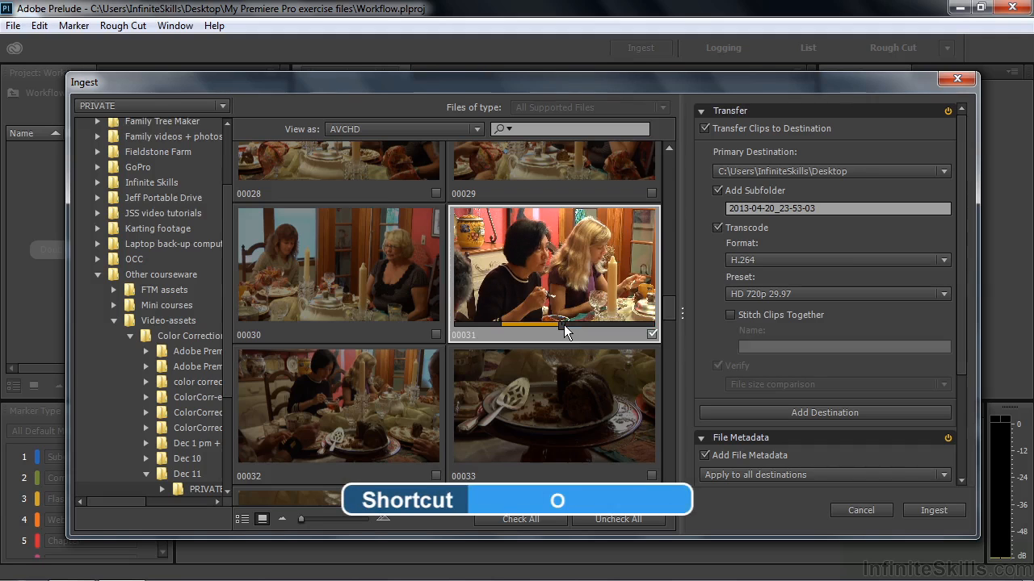
Mark clip 00033 for ingest, with its in point about 40% in and its out point at roughly three quarters.
scroll(664, 325, down, 2)
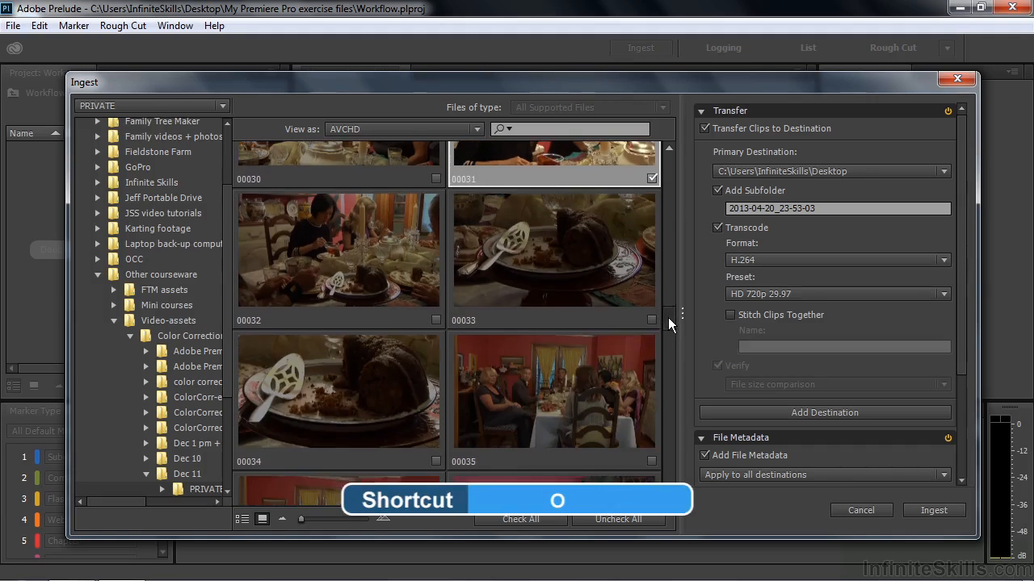
click(652, 319)
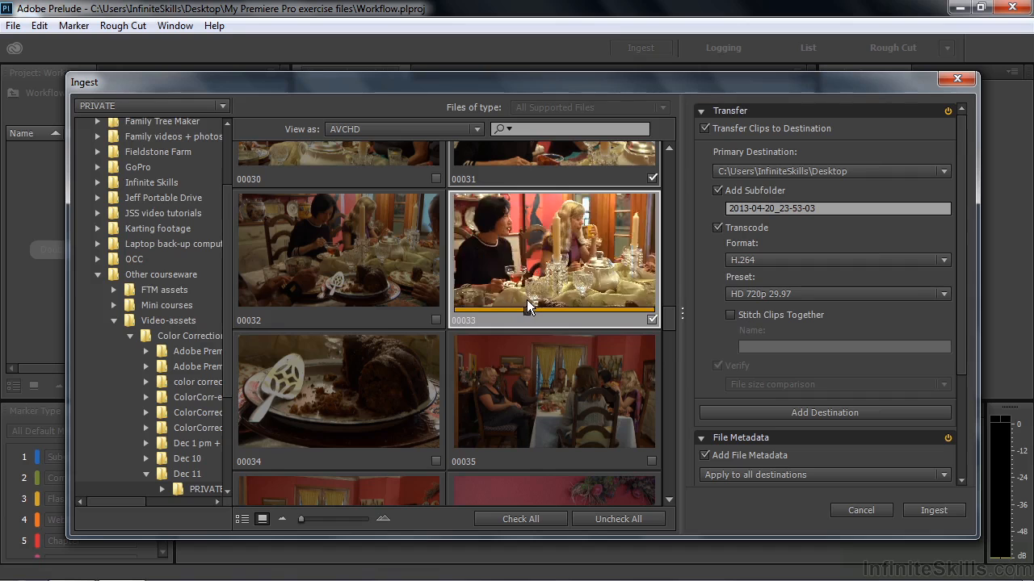
key(i)
drag(533, 309, 602, 306)
key(o)
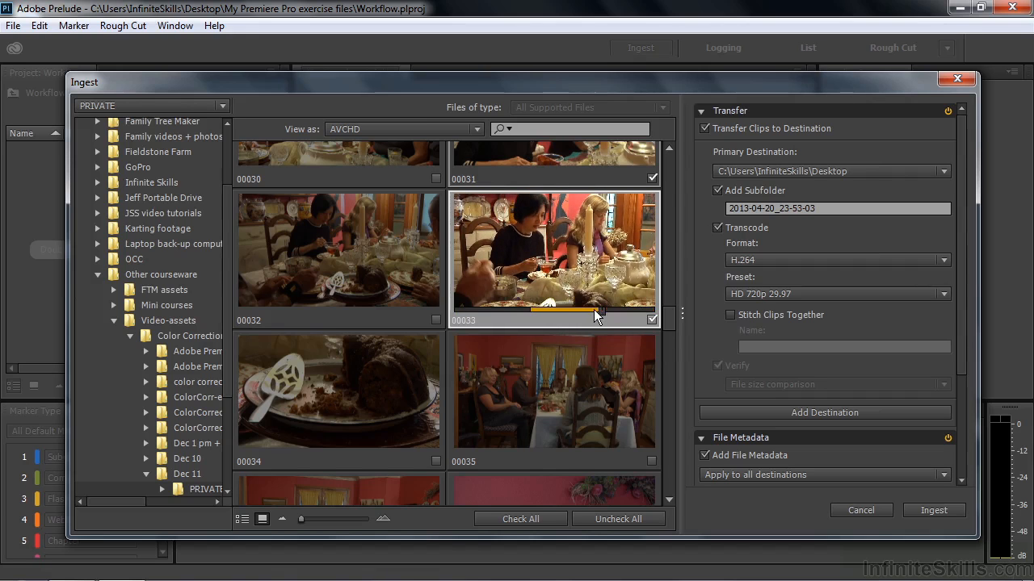
Name the transfer destination subfolder Dining and choose H.264 as the transcode format.
drag(669, 319, 688, 306)
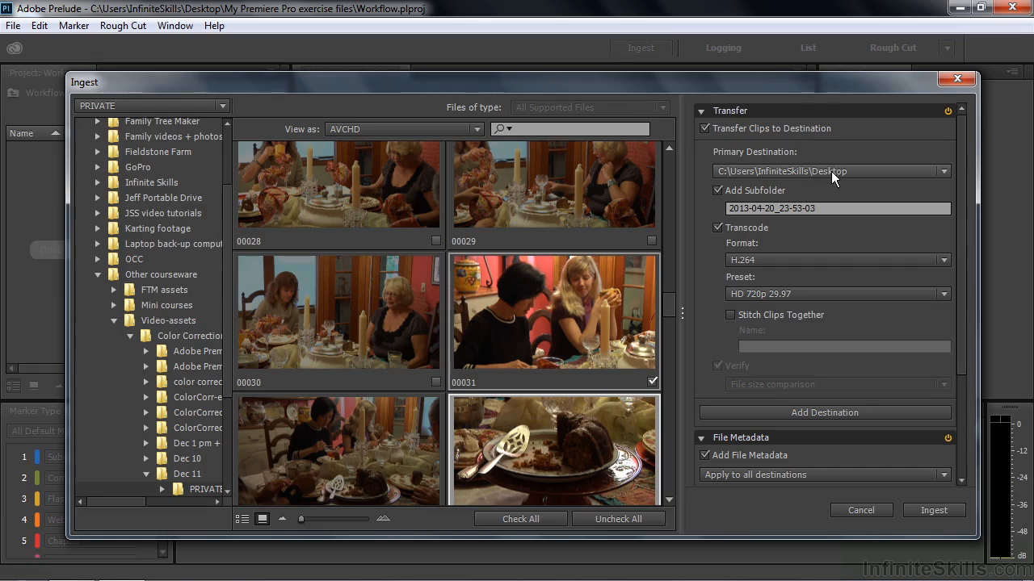
click(837, 209)
text(Dining)
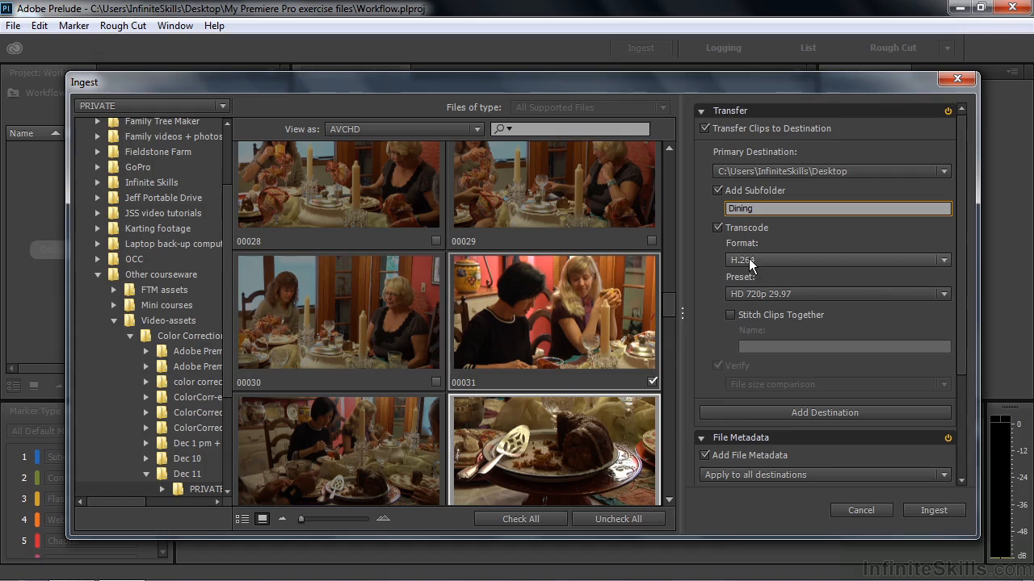
click(944, 260)
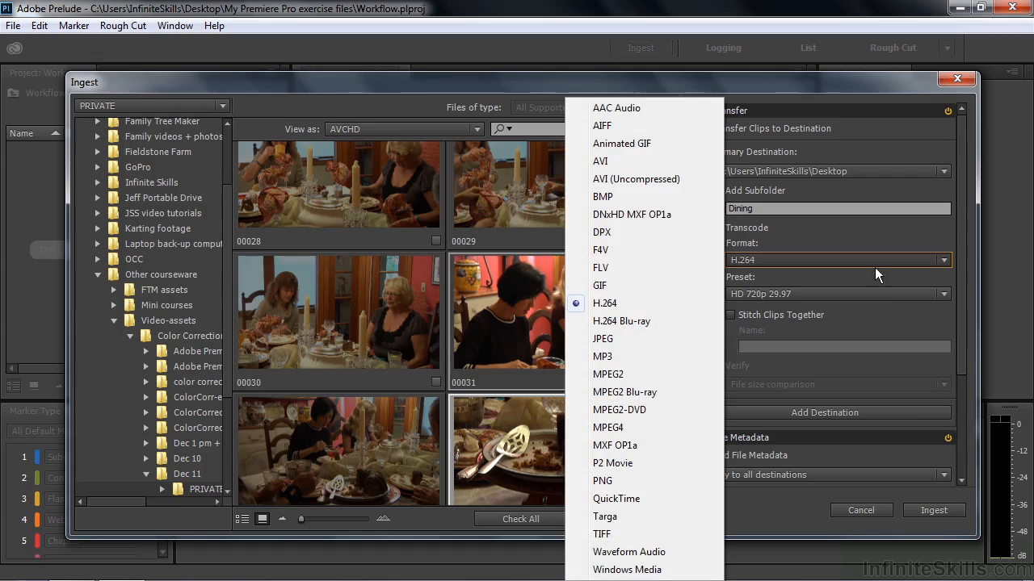
click(628, 303)
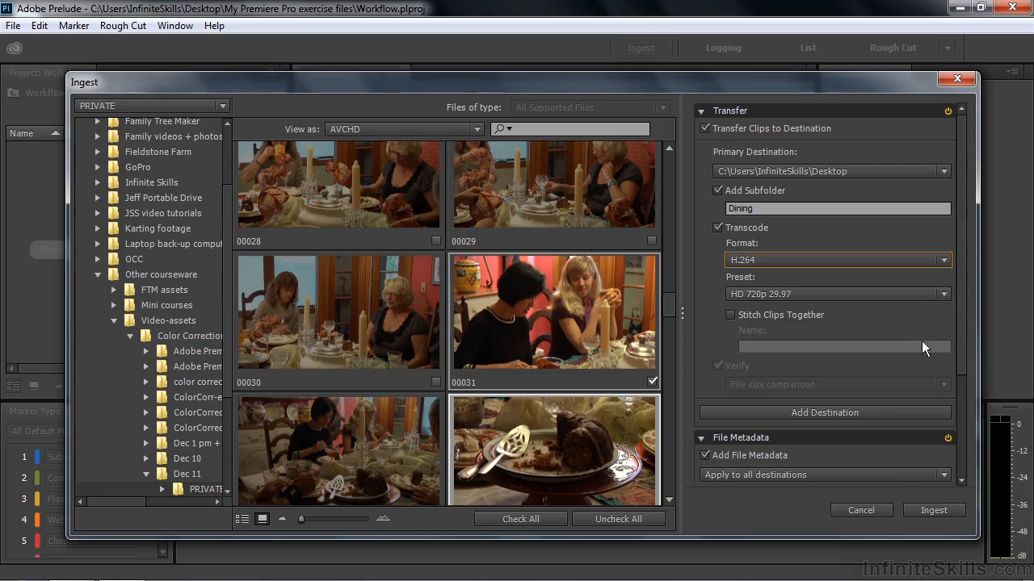
Create a new file metadata preset containing a Location field with the value Studio.
drag(962, 335, 972, 466)
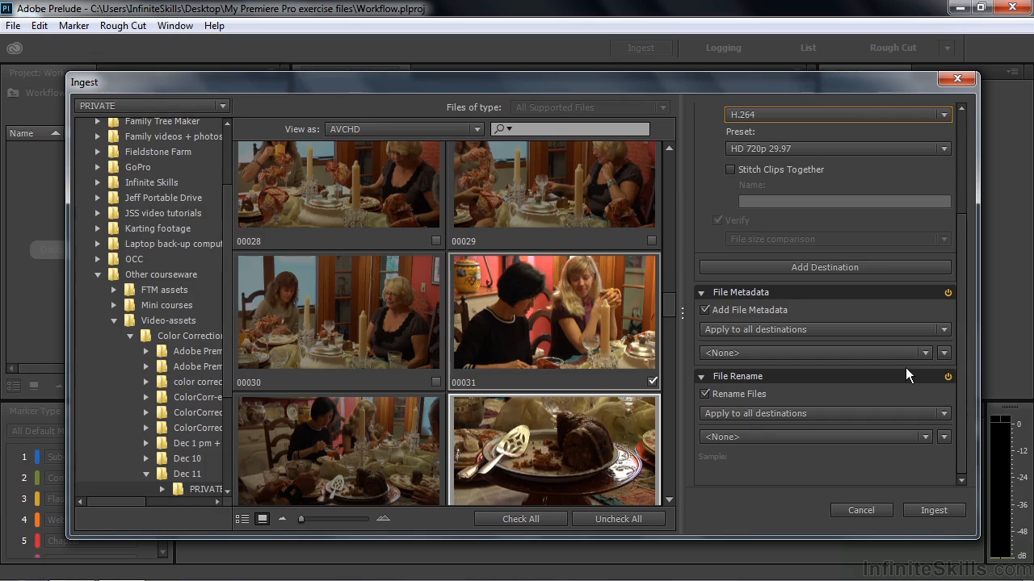
click(942, 355)
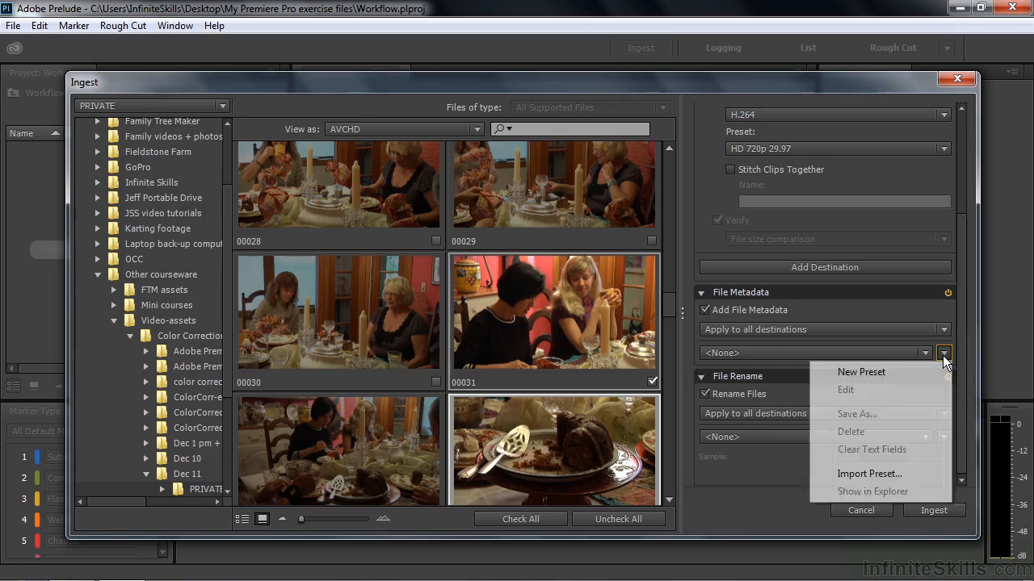
click(886, 371)
click(708, 356)
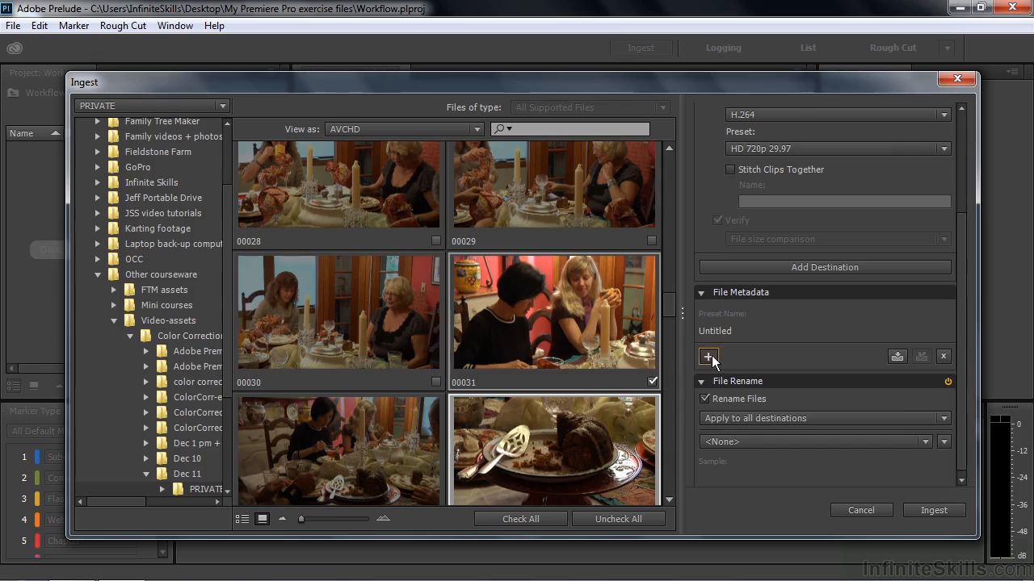
text(Location)
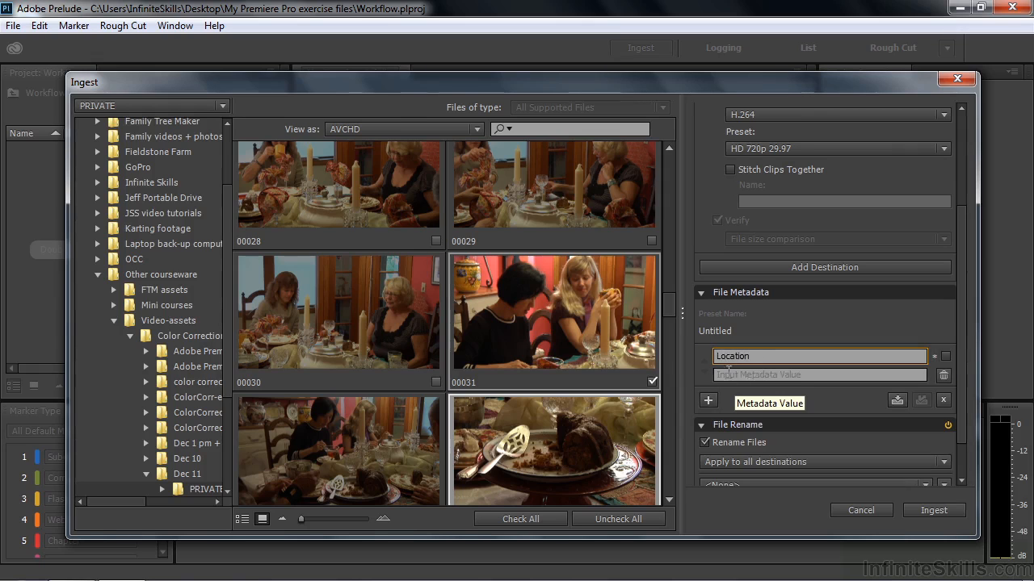
click(727, 373)
text(Studio)
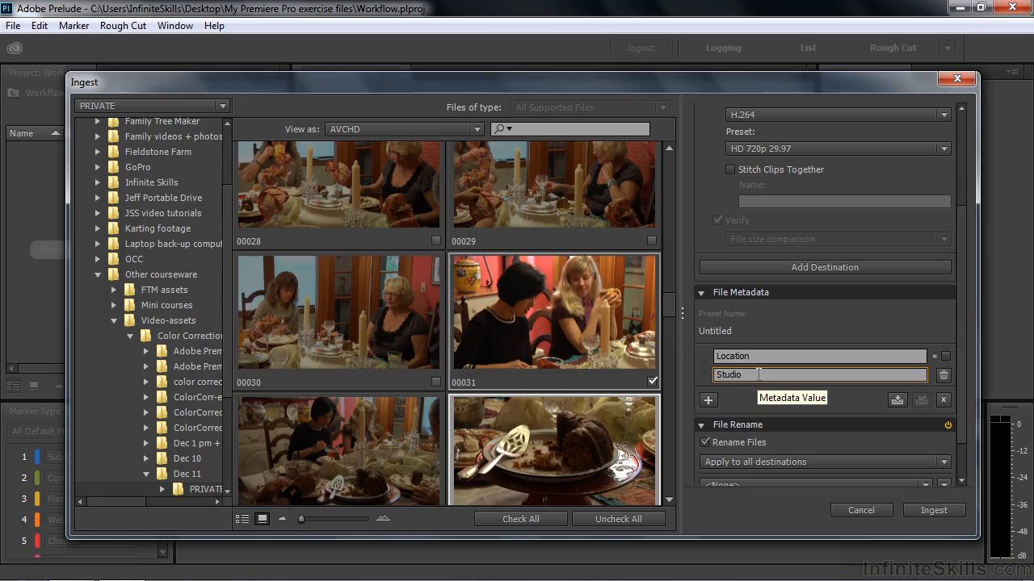
Save the file metadata preset under the name Location.
click(895, 400)
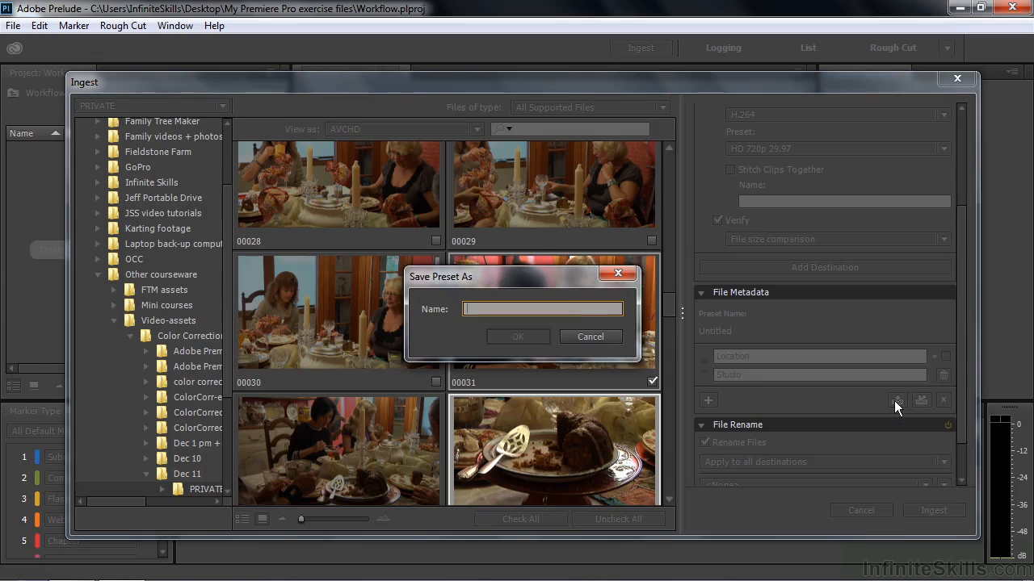
text(Location)
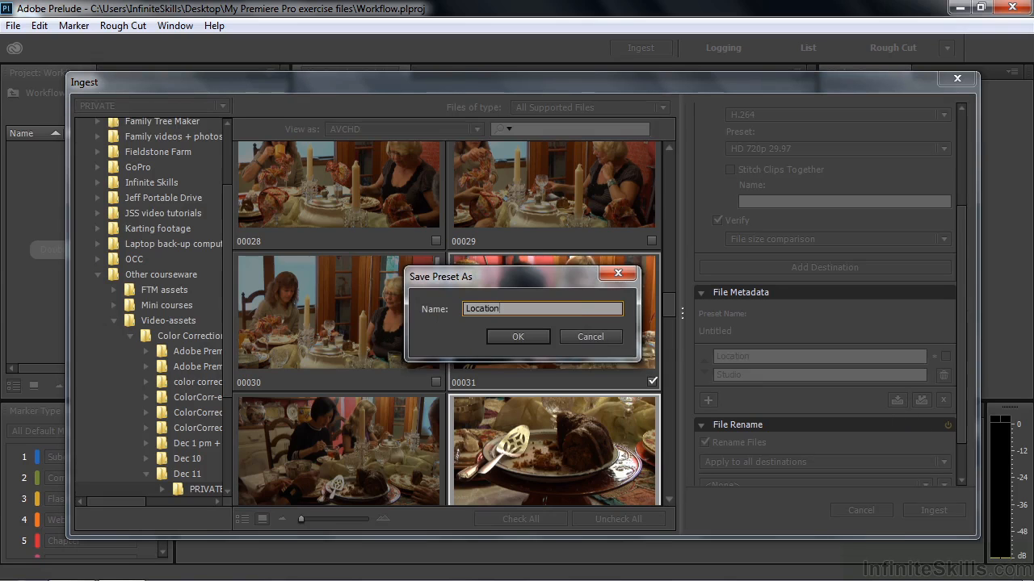
click(513, 338)
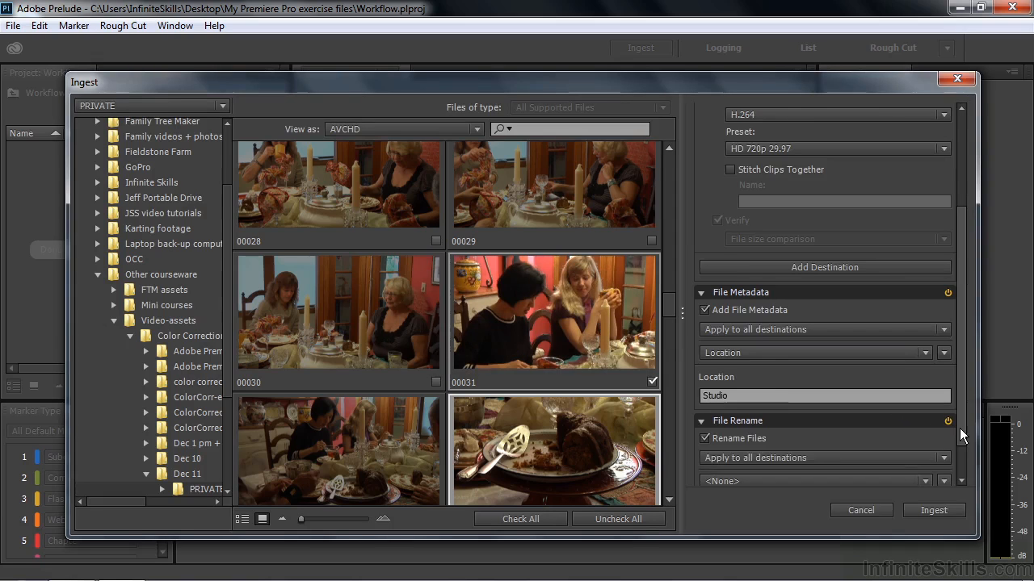
Create a new file rename preset with a custom text element reading Dining.
scroll(959, 427, down, 2)
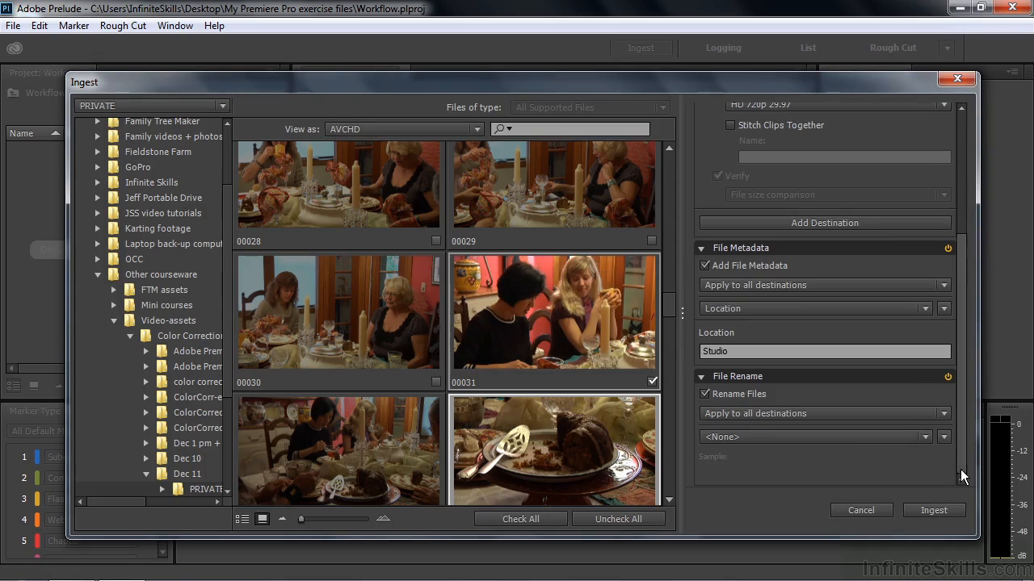
click(944, 436)
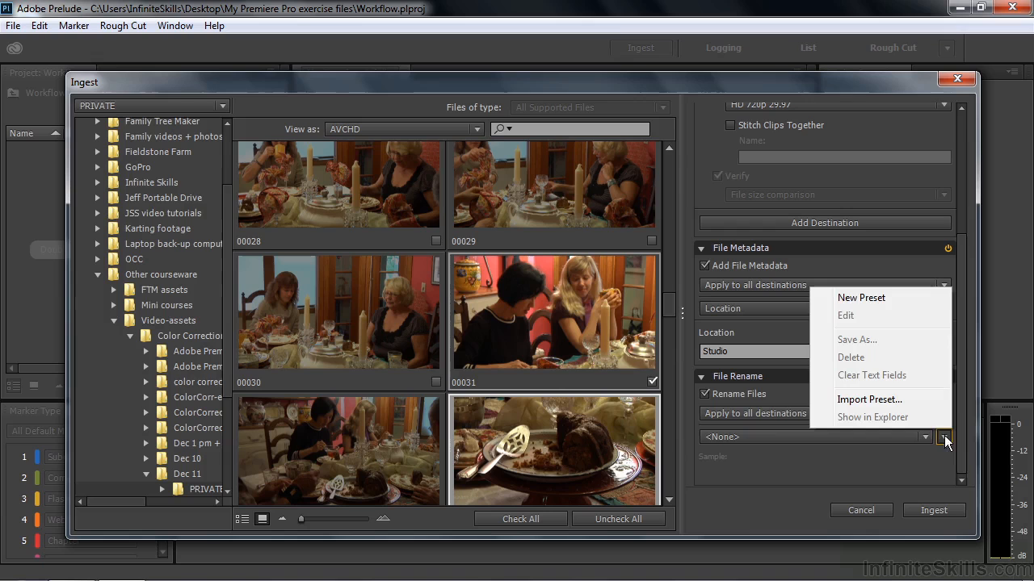
click(885, 301)
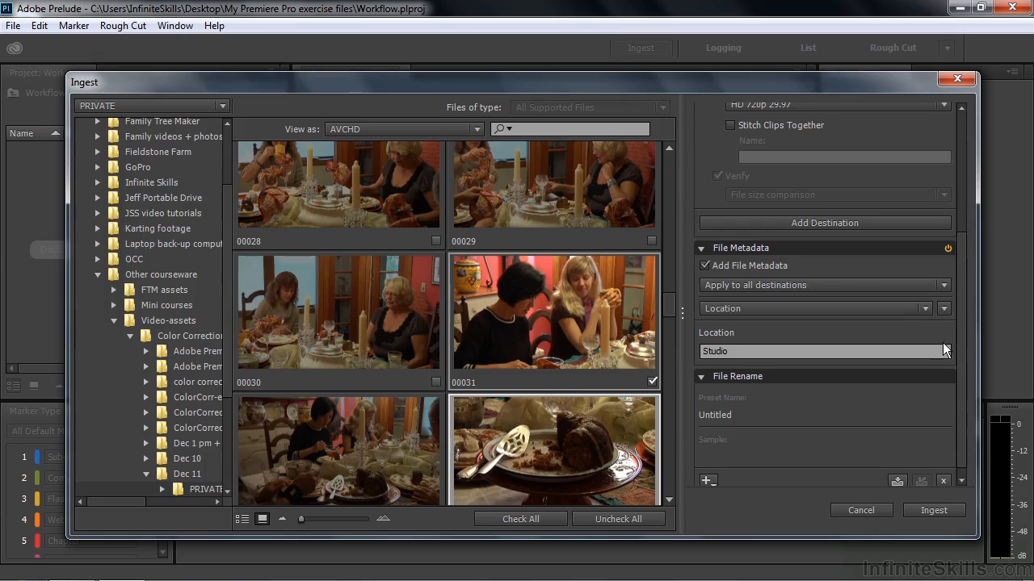
scroll(959, 424, down, 1)
click(708, 471)
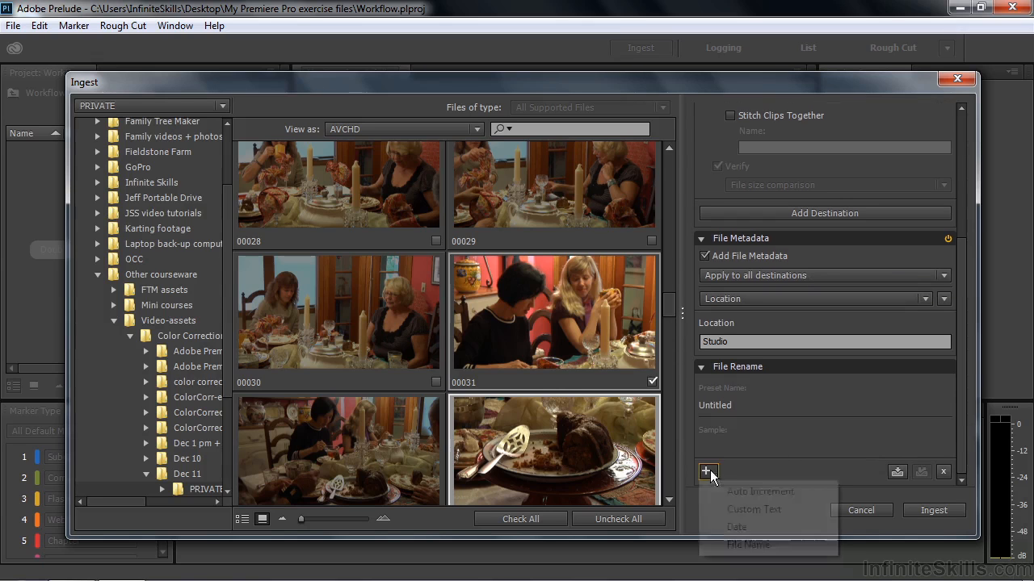
click(743, 509)
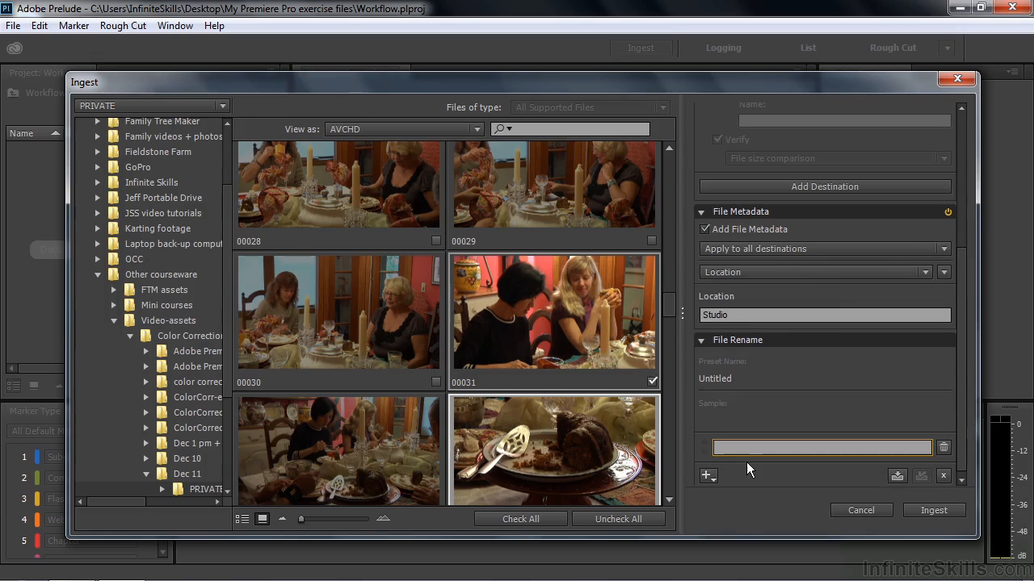
text(Dining)
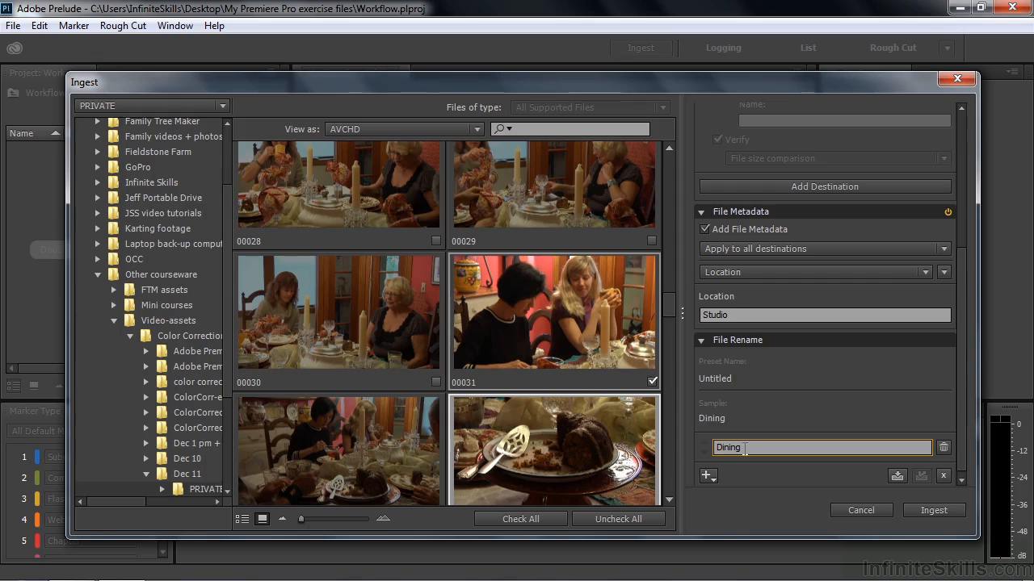
Add an Auto Increment (01) element after the Dining text in the file rename preset.
click(712, 476)
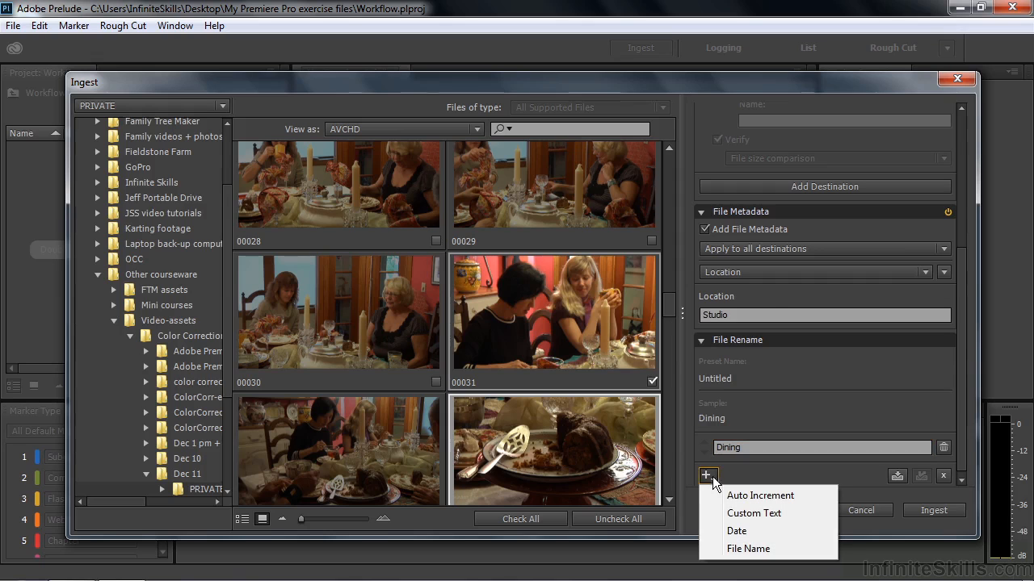
click(742, 494)
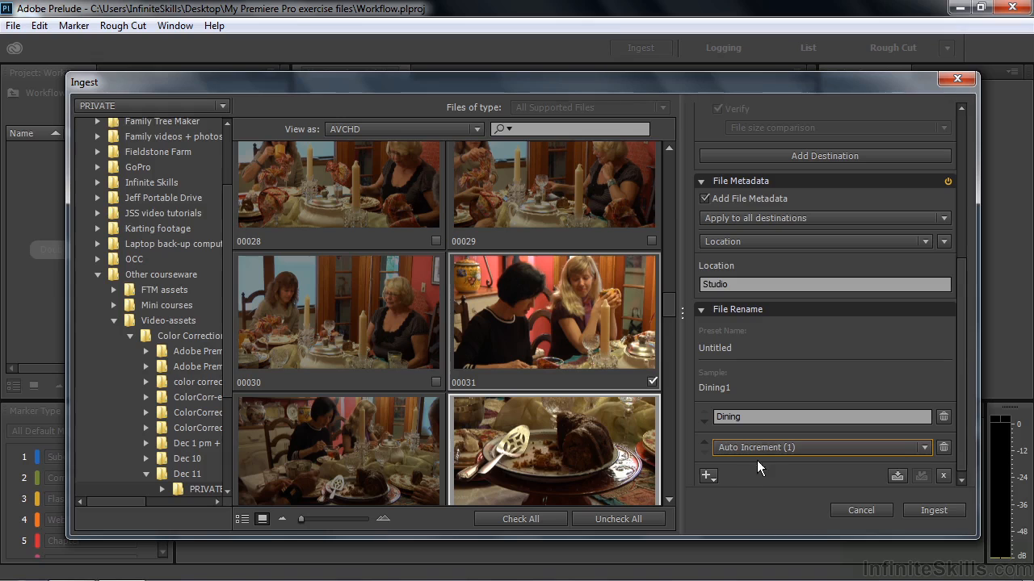
click(925, 447)
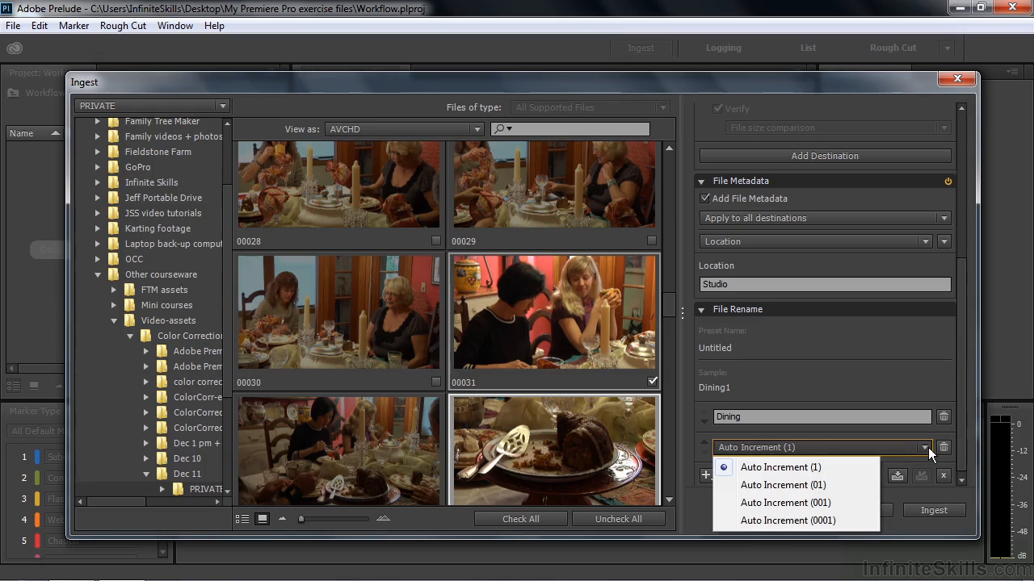
click(817, 487)
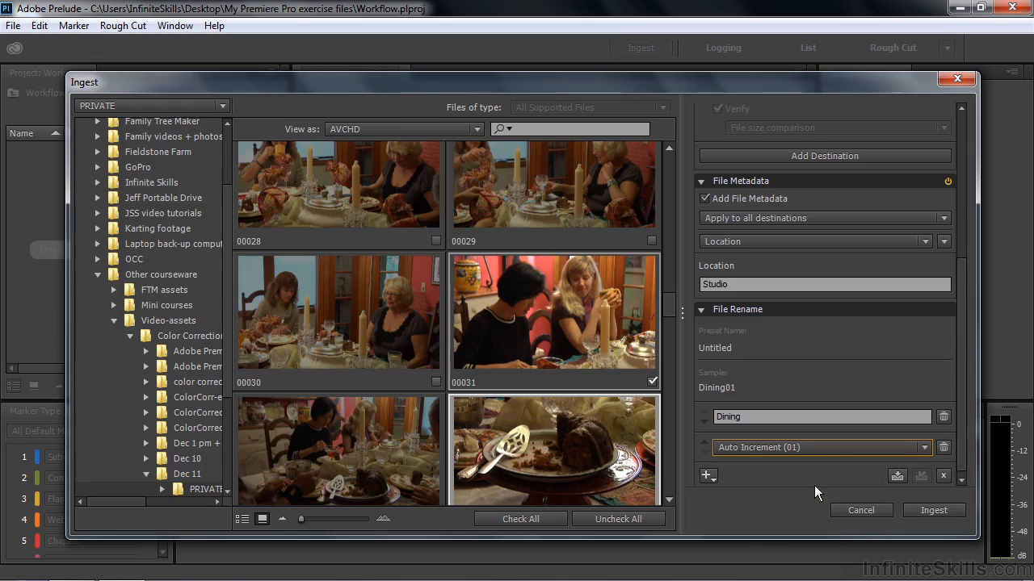
Save the file rename preset under the name Name number.
click(895, 475)
text(Name number)
click(533, 336)
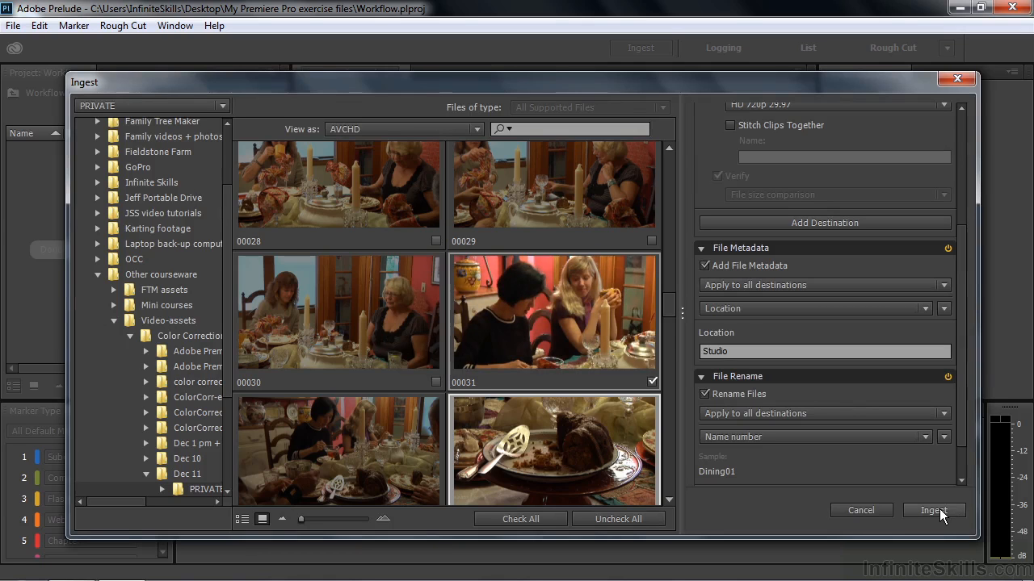
Ingest the checked clips, closing Adobe Media Encoder once transcoding is done, and widen the project's Name column to fit the full clip names.
click(934, 510)
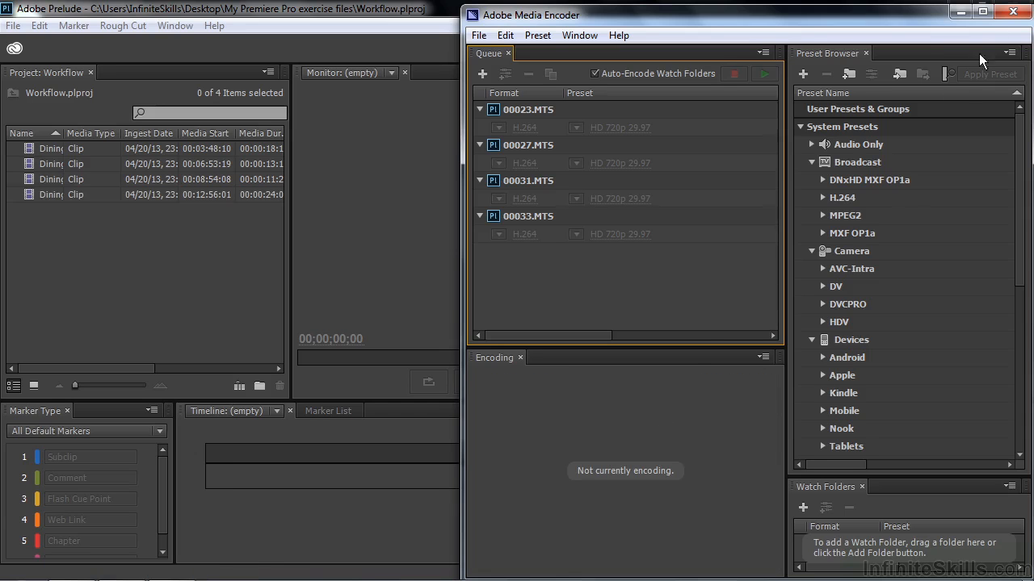
click(1012, 12)
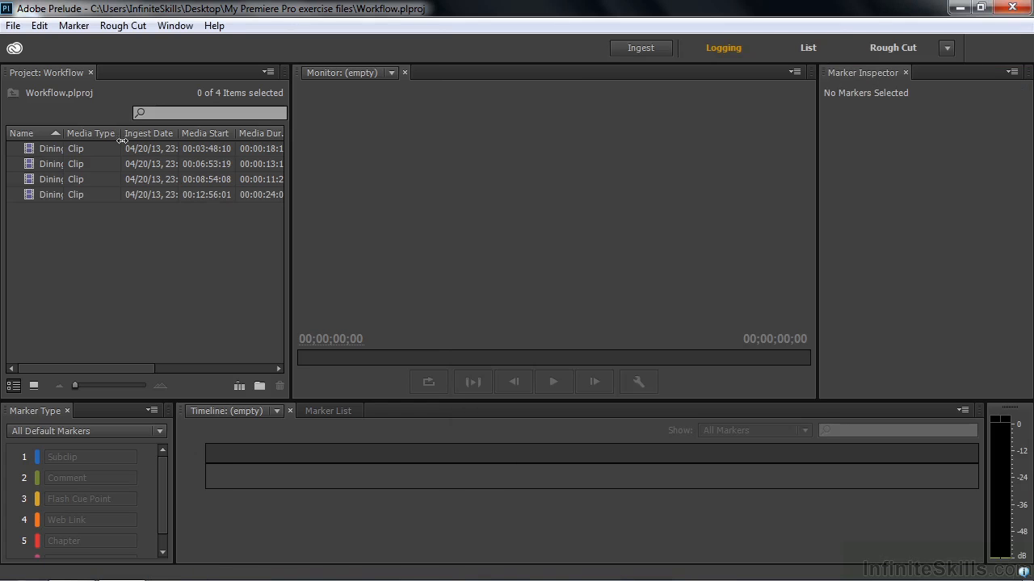
drag(66, 133, 77, 135)
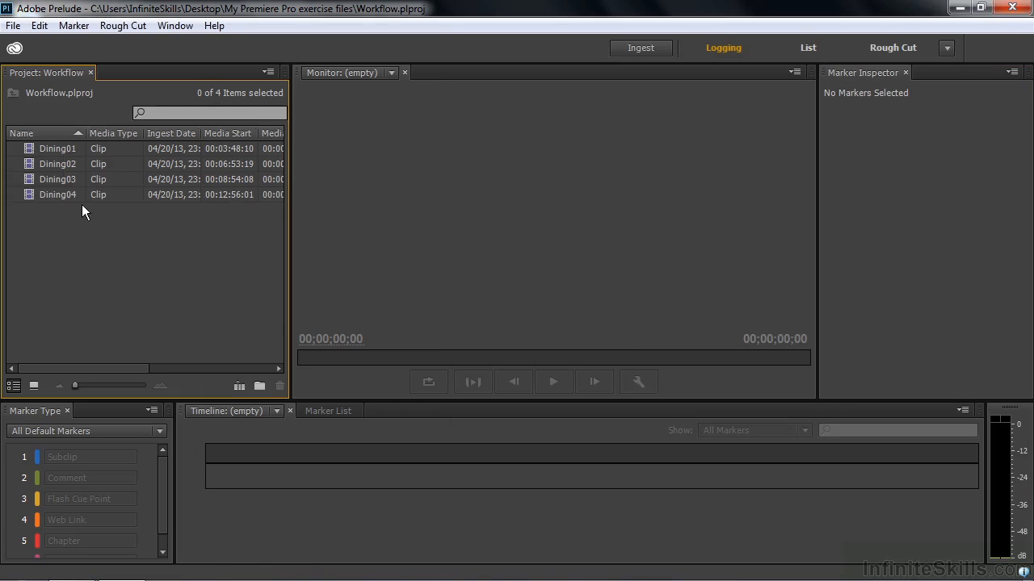
Check the transcoded files in the Dining folder on the desktop and return to Prelude.
click(960, 10)
double_click(34, 367)
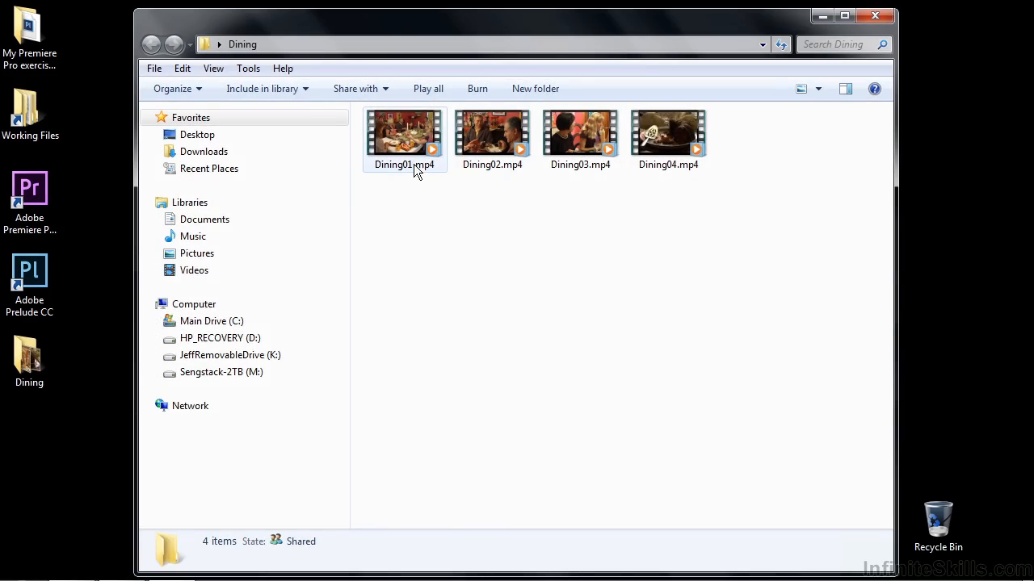
click(874, 17)
key(alt+Tab)
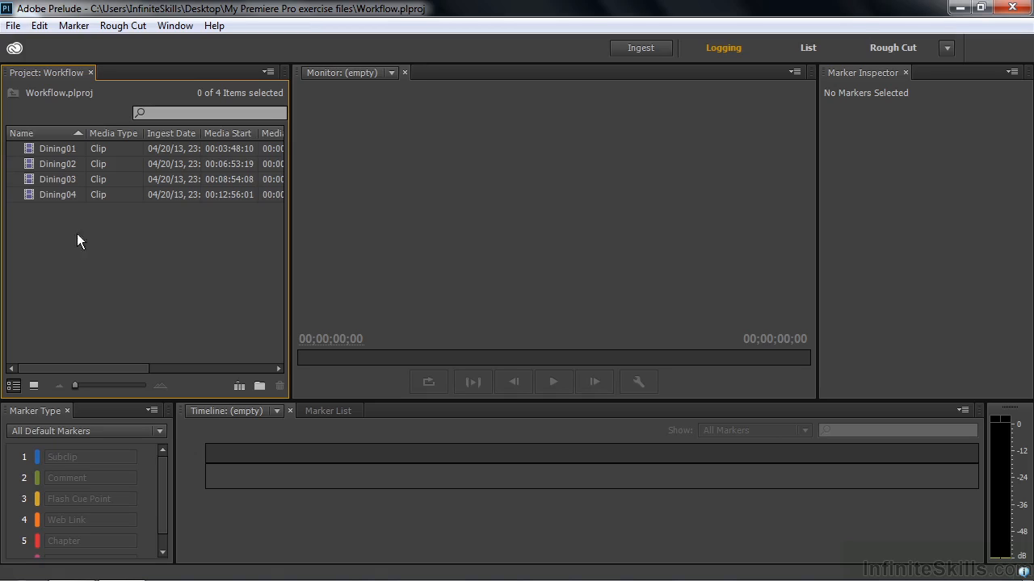
Open the Dining01 clip and mark a subclip from 00:03:53:07 to 00:03:57:29.
double_click(32, 147)
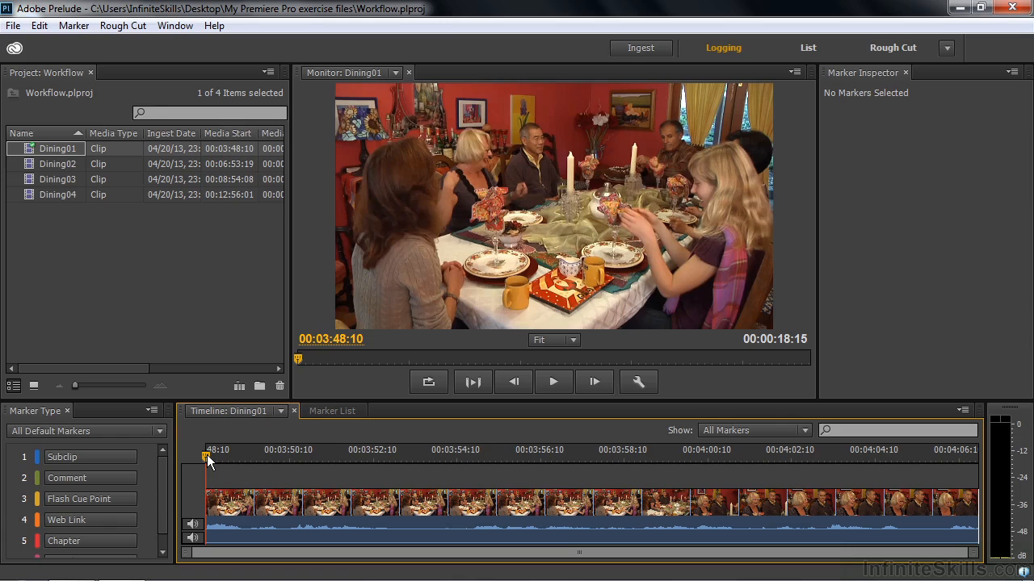
drag(207, 455, 409, 438)
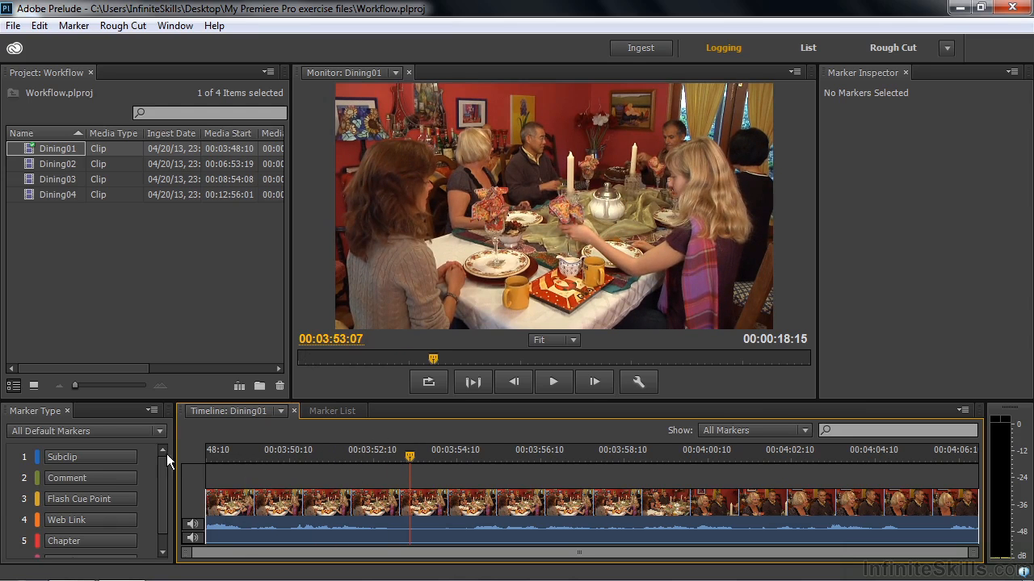
click(98, 461)
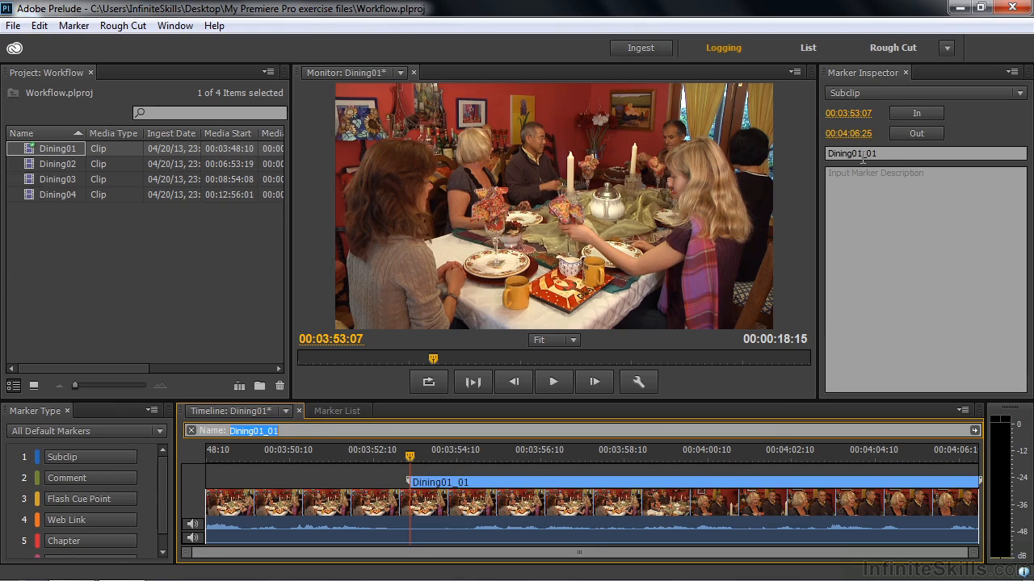
drag(410, 458, 608, 466)
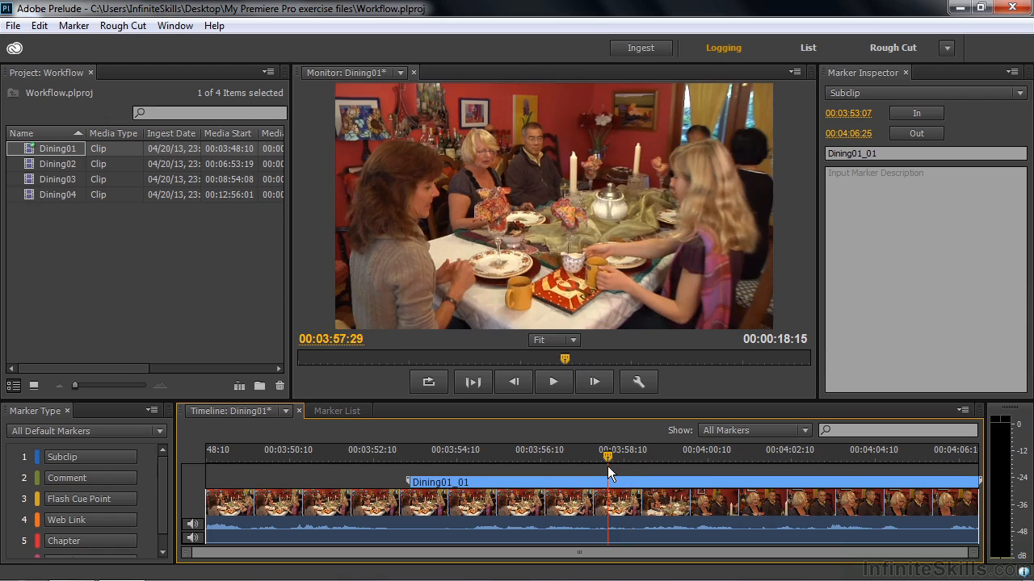
click(914, 132)
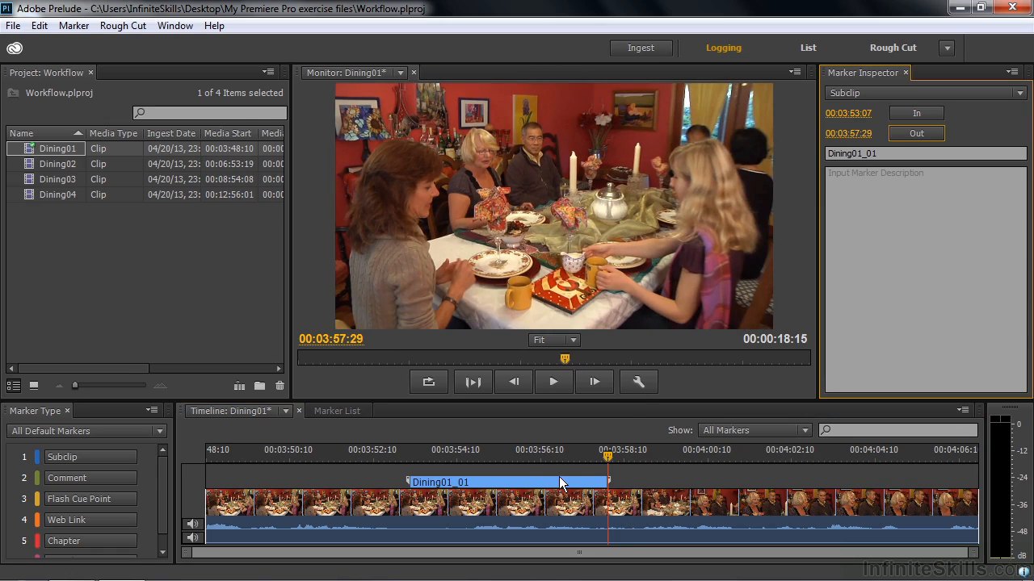
Mark a second subclip in Dining01 from 00:04:01:27 to 00:04:05:11.
drag(615, 462, 713, 456)
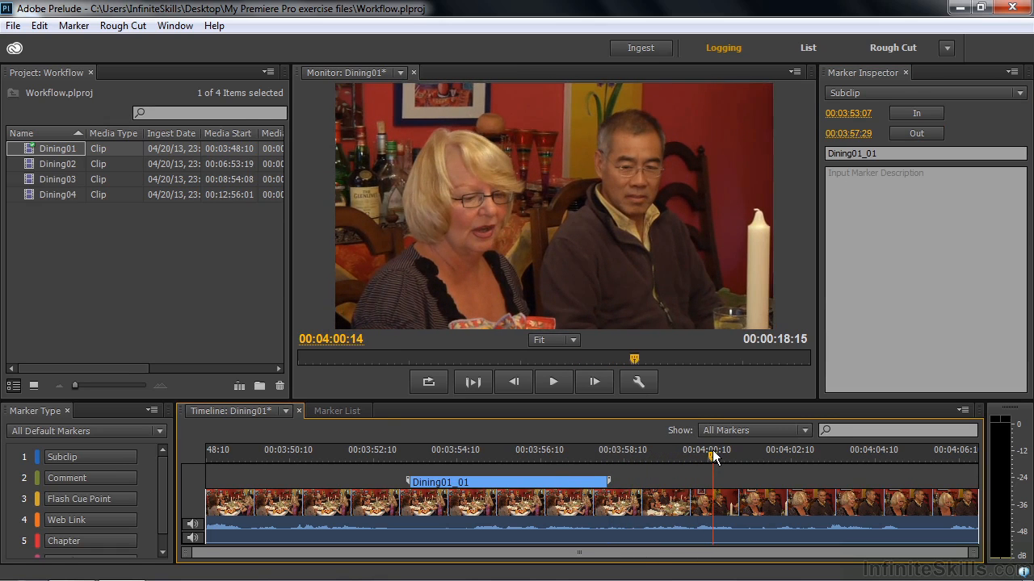
click(95, 459)
drag(713, 459, 773, 462)
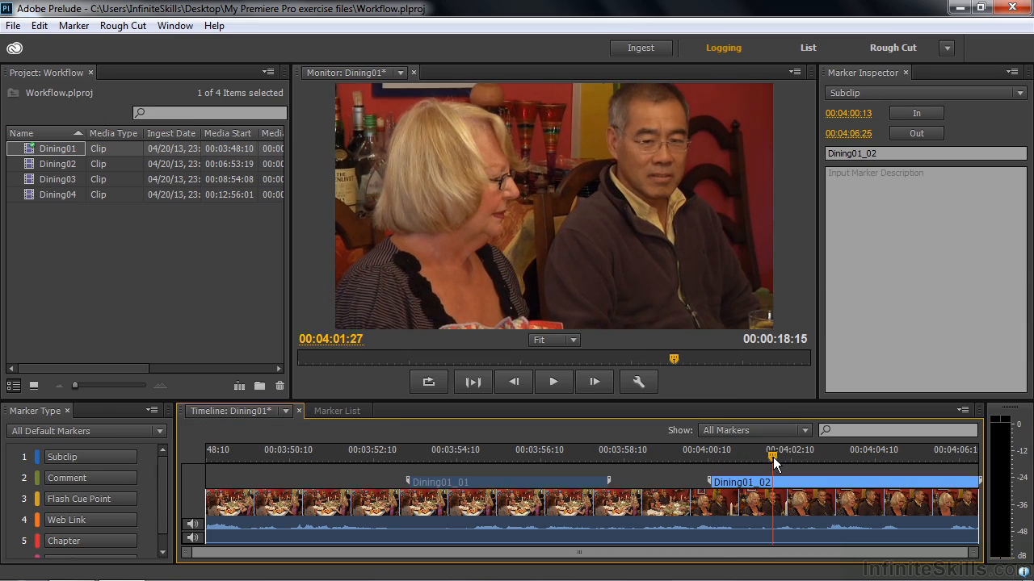
click(915, 113)
click(775, 458)
drag(774, 458, 918, 456)
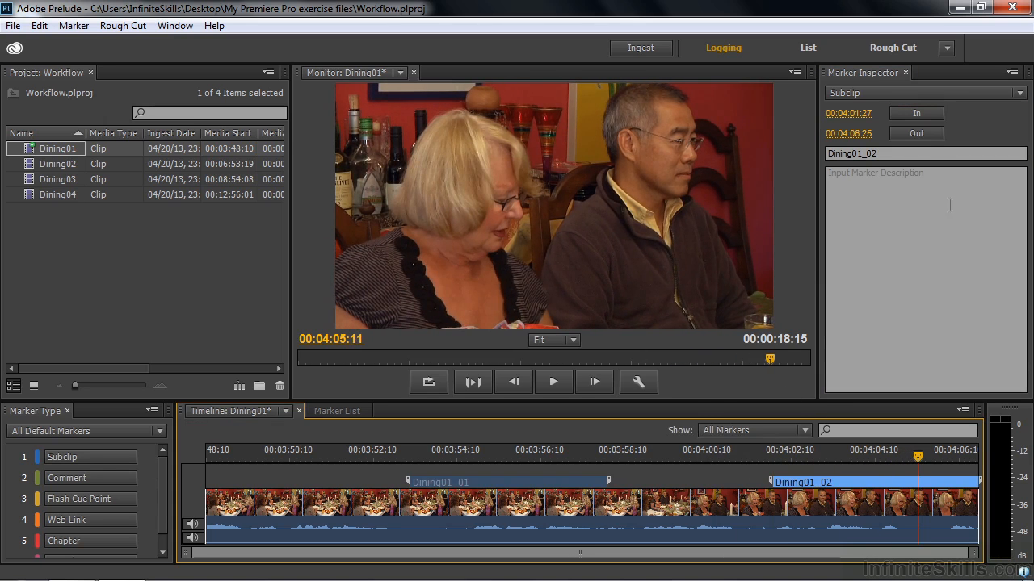
click(917, 133)
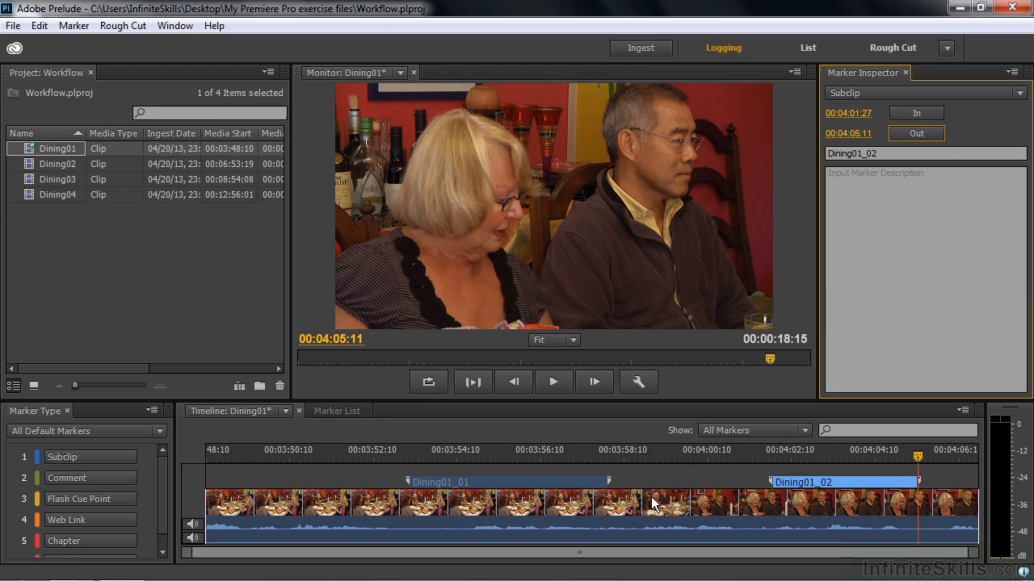
Open Dining02, saving the changes to Dining01, and mark a subclip from 00:06:55:03 to 00:06:59:24.
double_click(30, 164)
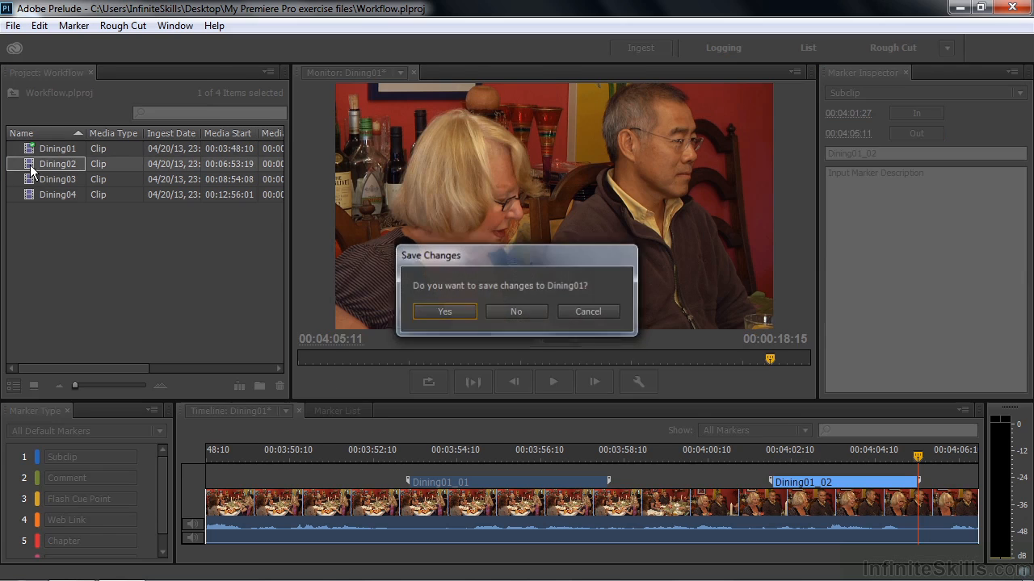
click(441, 313)
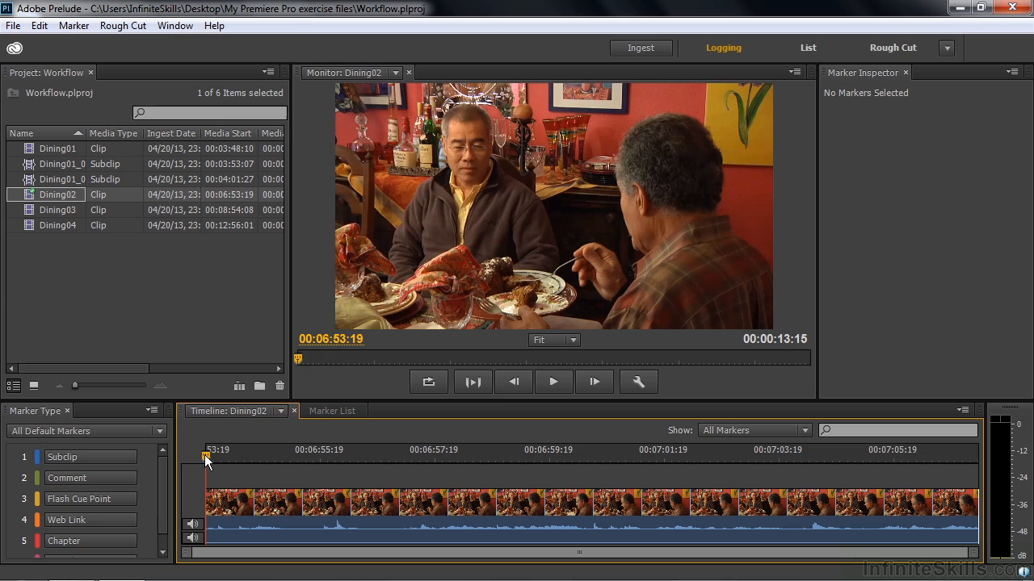
drag(204, 455, 288, 458)
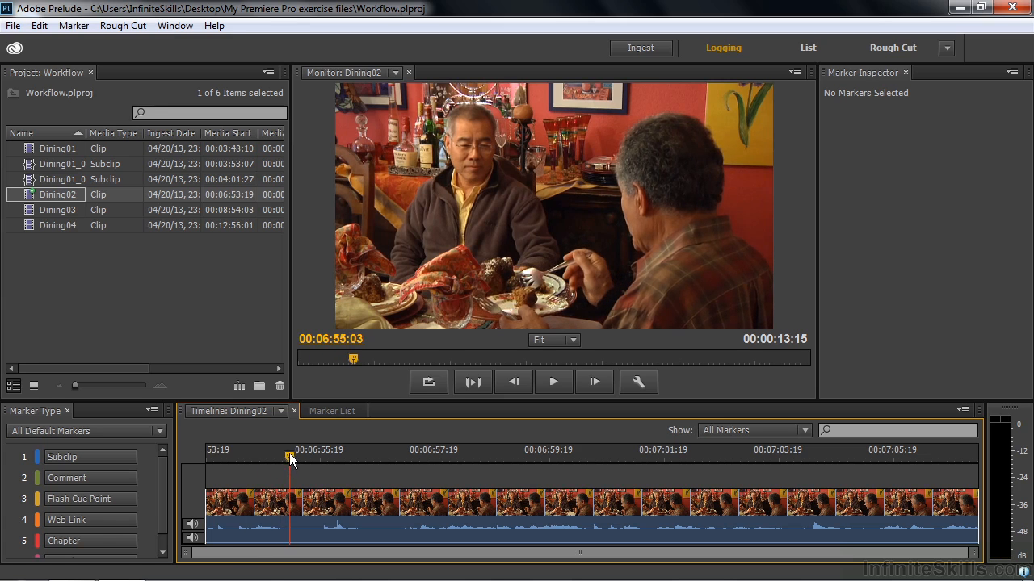
click(79, 457)
drag(292, 456, 558, 474)
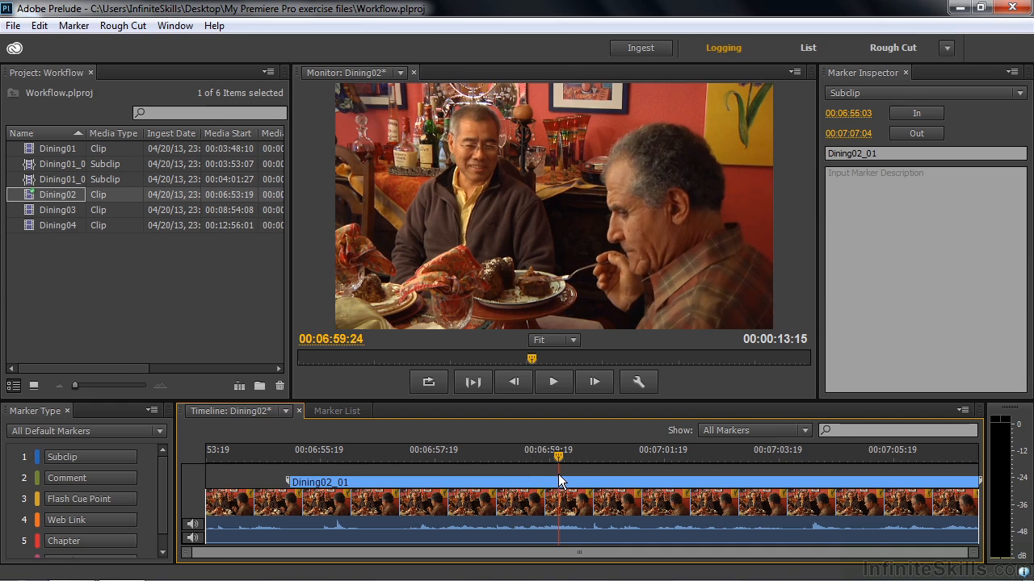
click(932, 133)
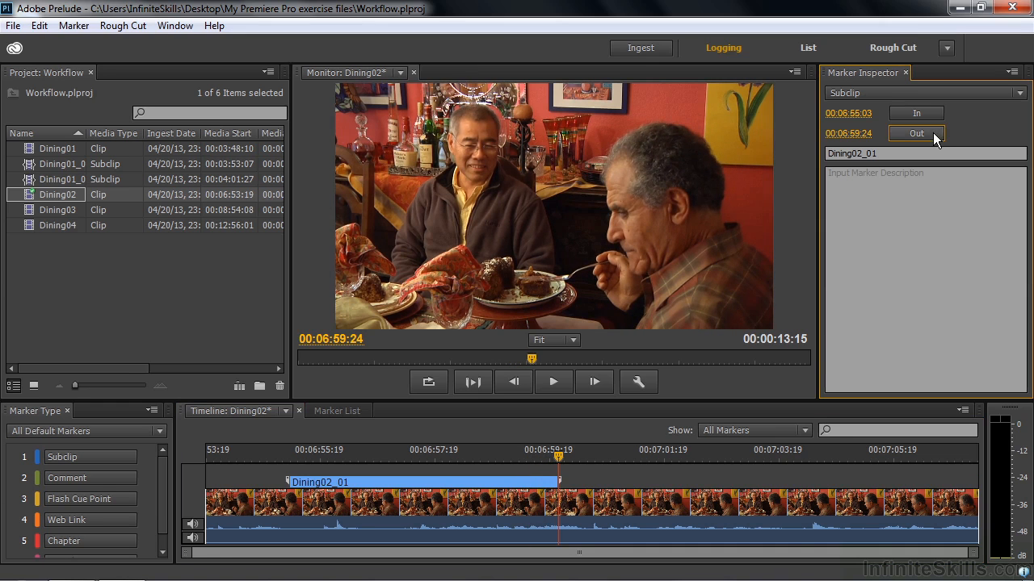
Open Dining03, saving the changes to Dining02, and add a comment marker named two-shot from 00:08:56:10 to about 00:08:59:04.
double_click(31, 212)
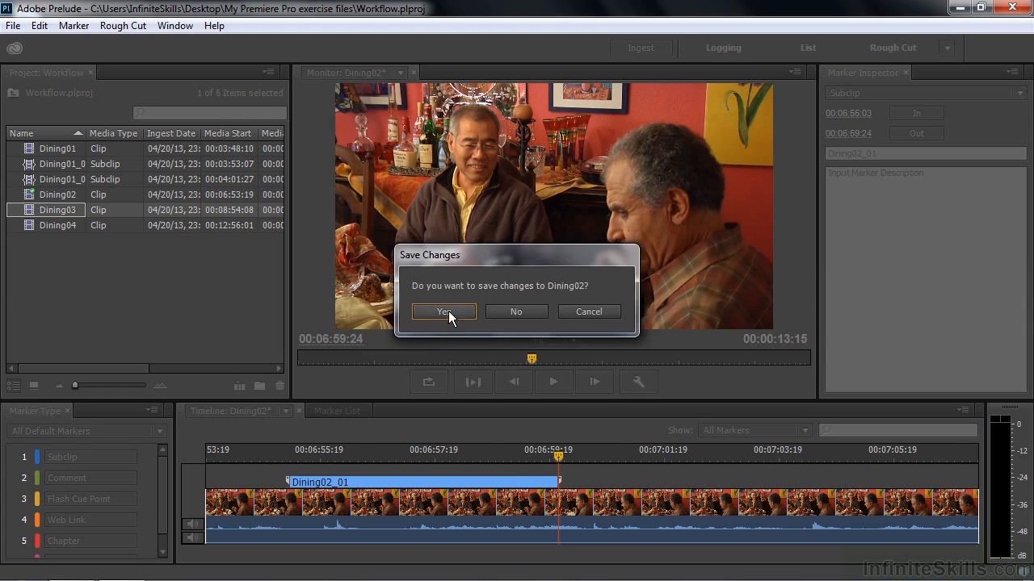
click(443, 312)
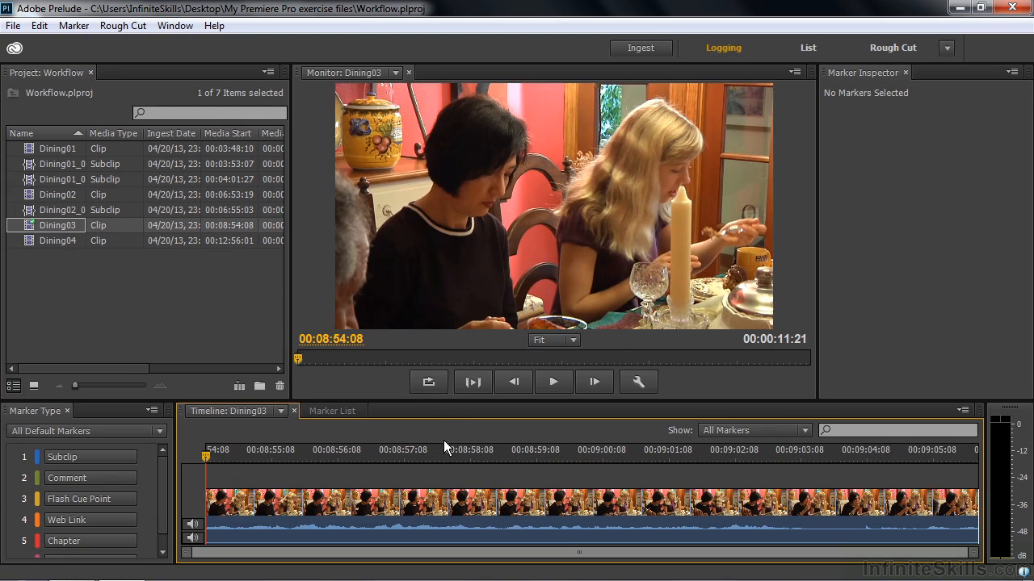
click(83, 476)
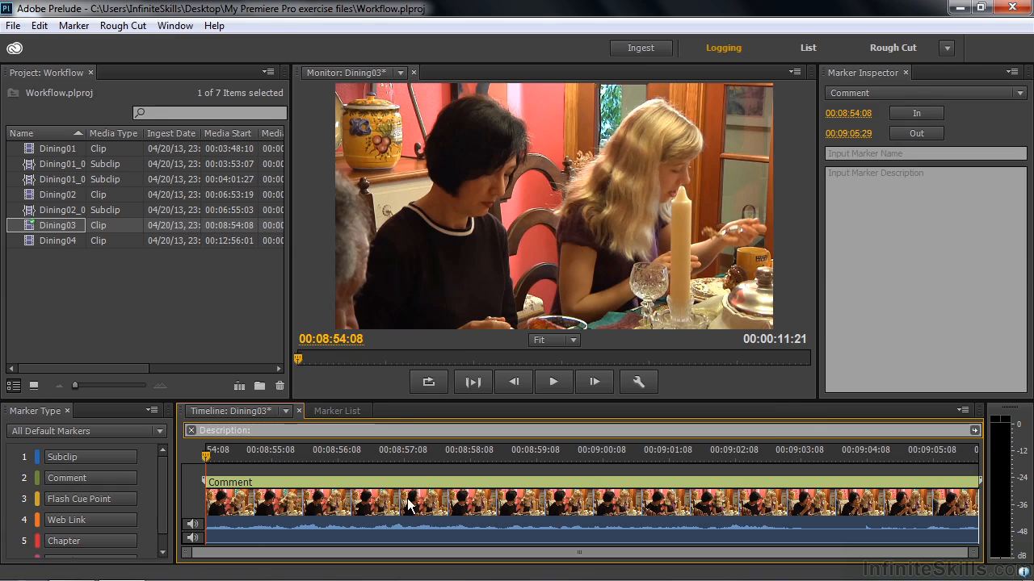
click(844, 153)
text(two-shot)
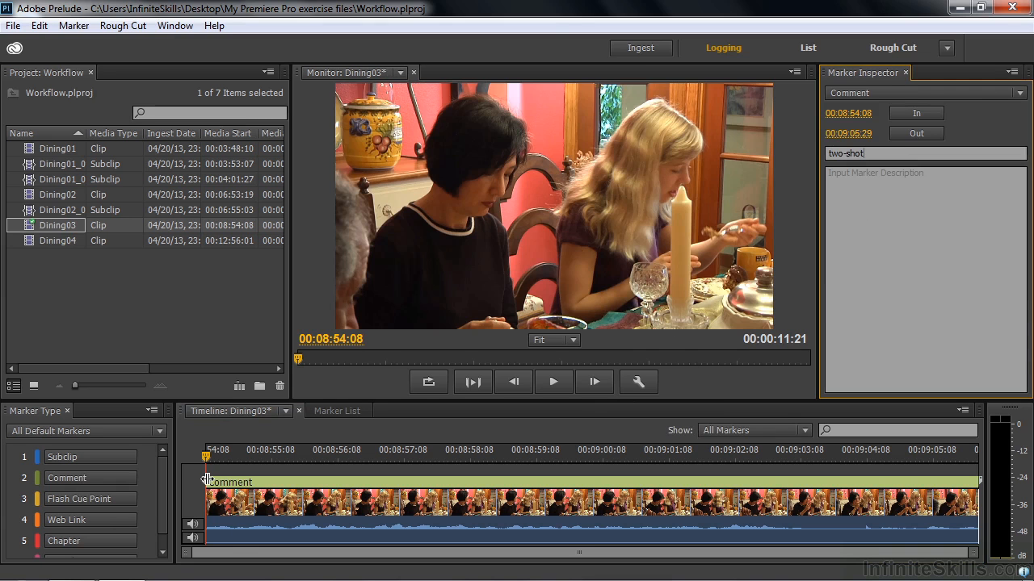
drag(207, 480, 339, 480)
drag(978, 494, 527, 502)
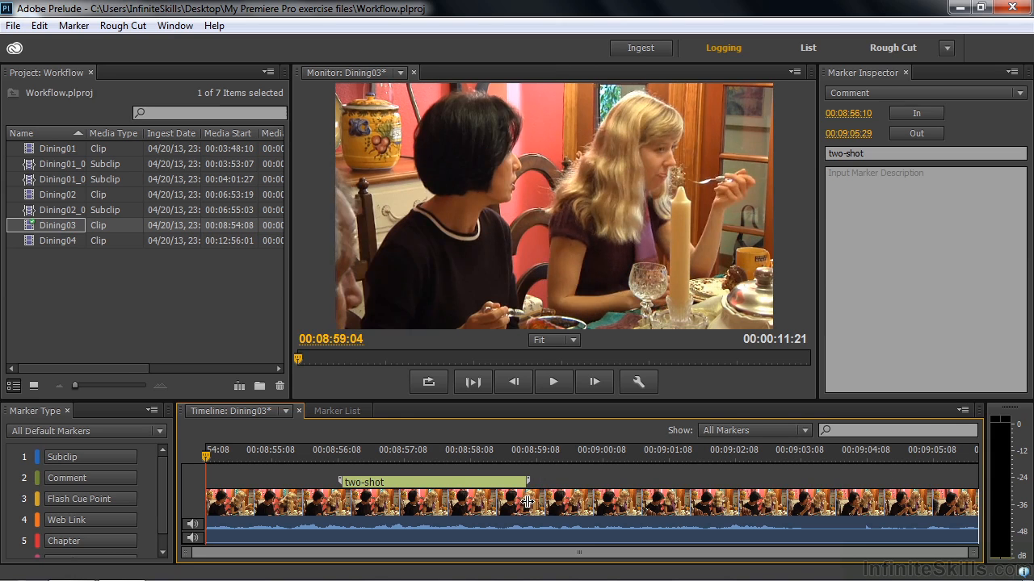
Mark a subclip in Dining03 from 00:08:56:06 to 00:09:00:16.
mouse_move(207, 455)
mouse_down()
mouse_move(607, 476)
mouse_move(620, 466)
mouse_up()
click(97, 458)
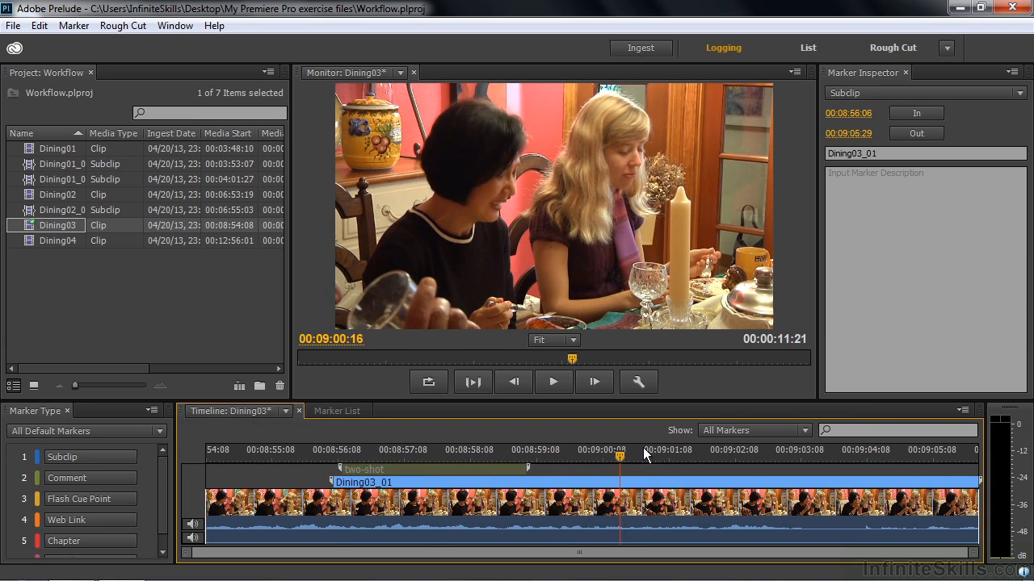
click(937, 134)
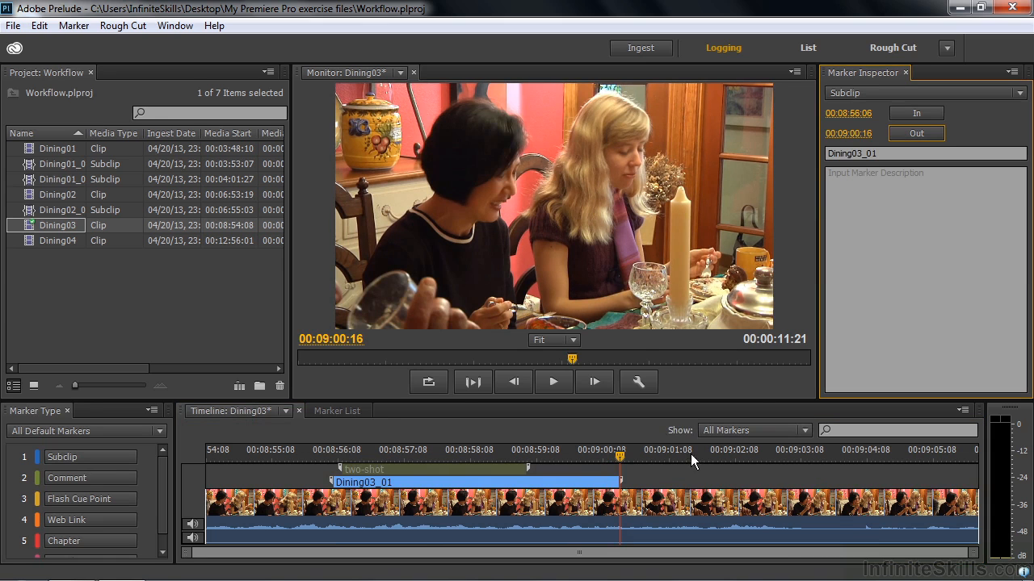
Open Dining04, saving the changes to Dining03, and mark a subclip from 00:12:59:10 to 00:13:07:09.
double_click(30, 242)
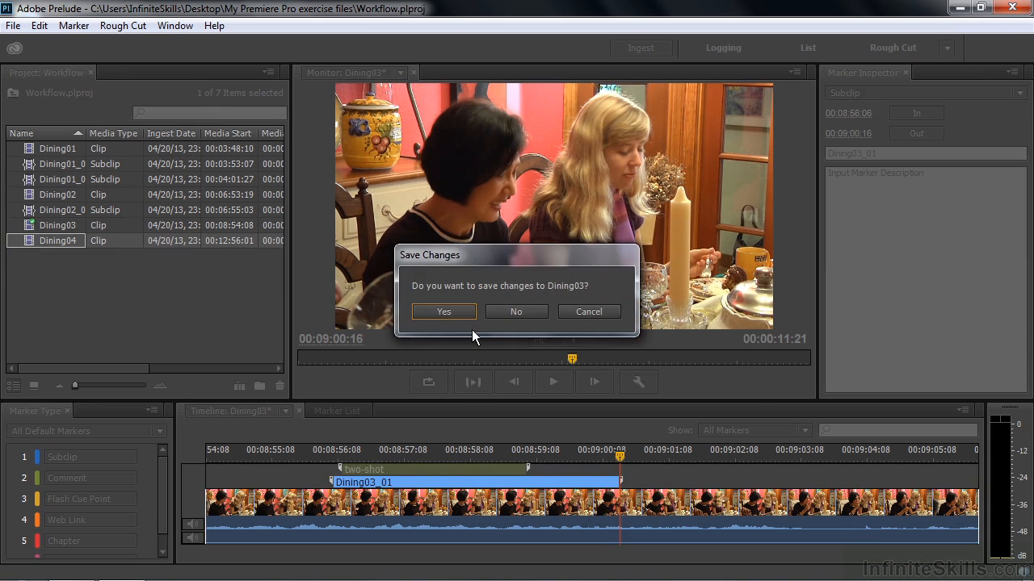
click(443, 310)
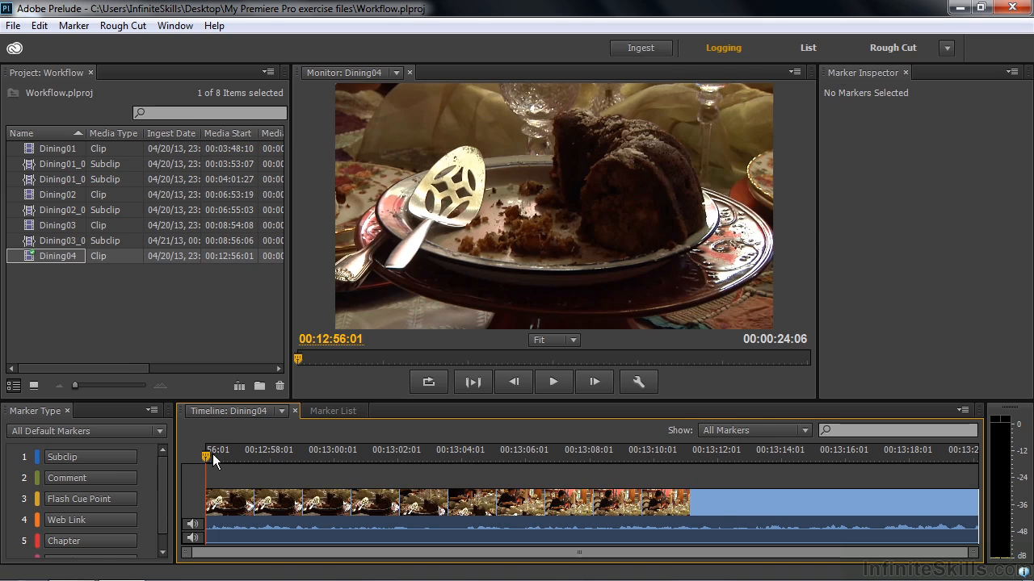
drag(209, 453, 213, 453)
drag(255, 457, 566, 458)
click(93, 454)
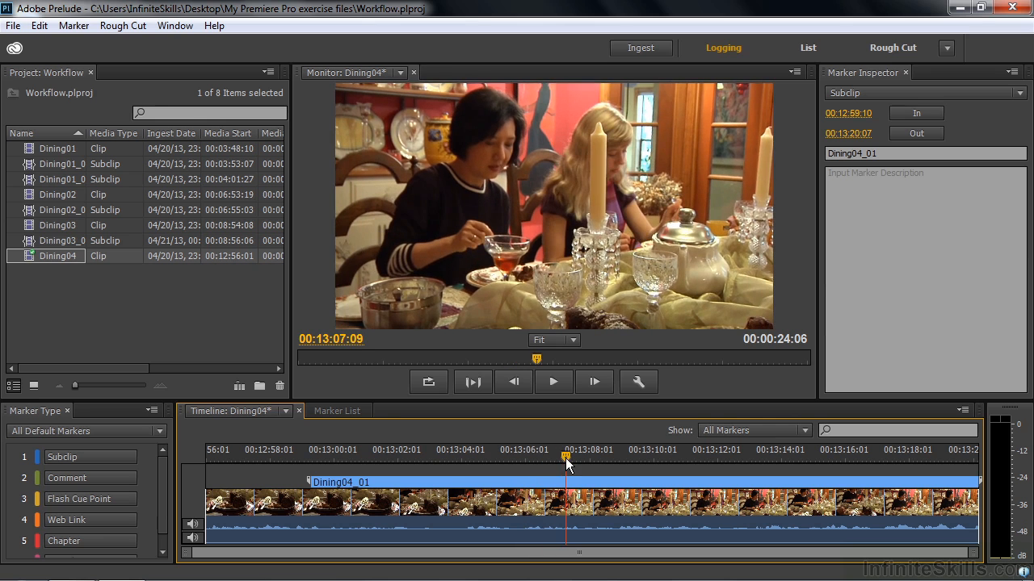
click(913, 129)
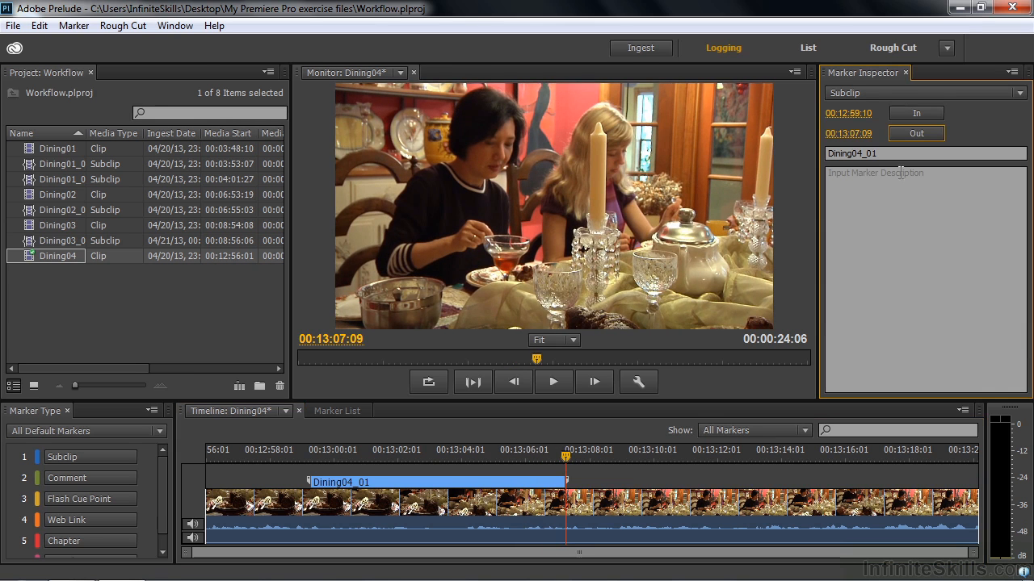
Save the changes to Dining04 and sort the project items by media type.
click(98, 320)
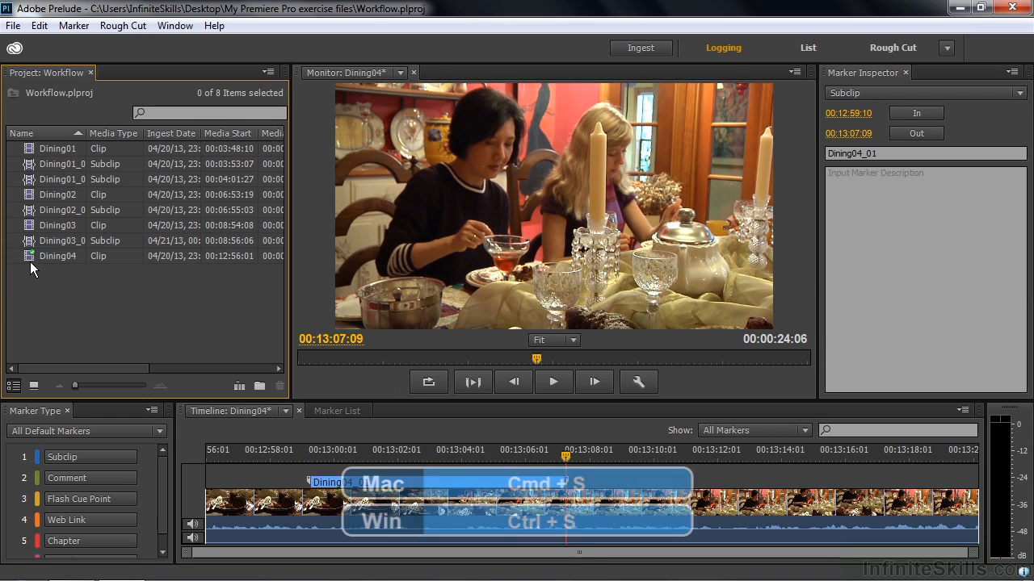
key(ctrl+s)
click(108, 137)
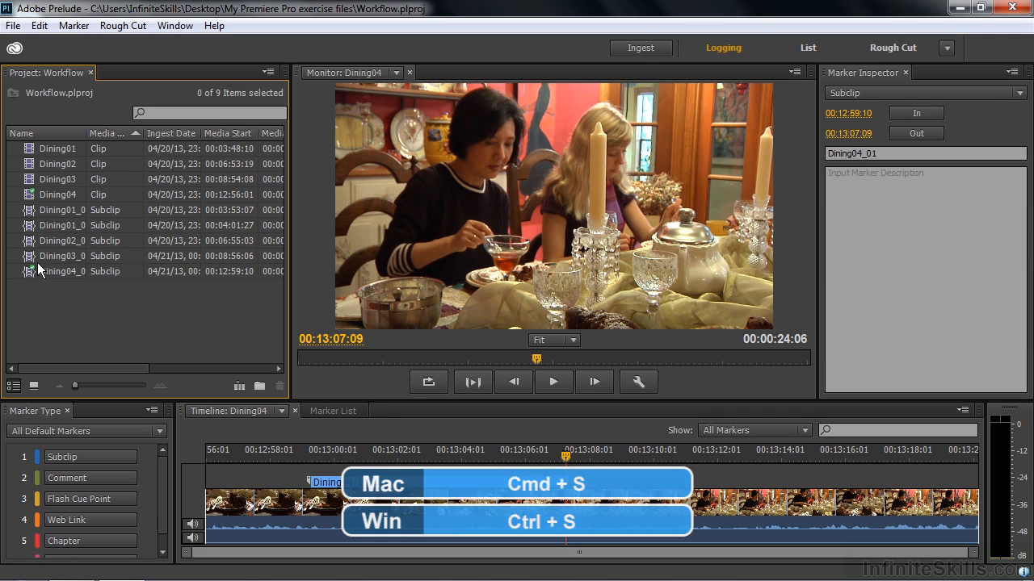
Create a rough cut named Workflow Rough Cut in the Dining folder.
click(15, 26)
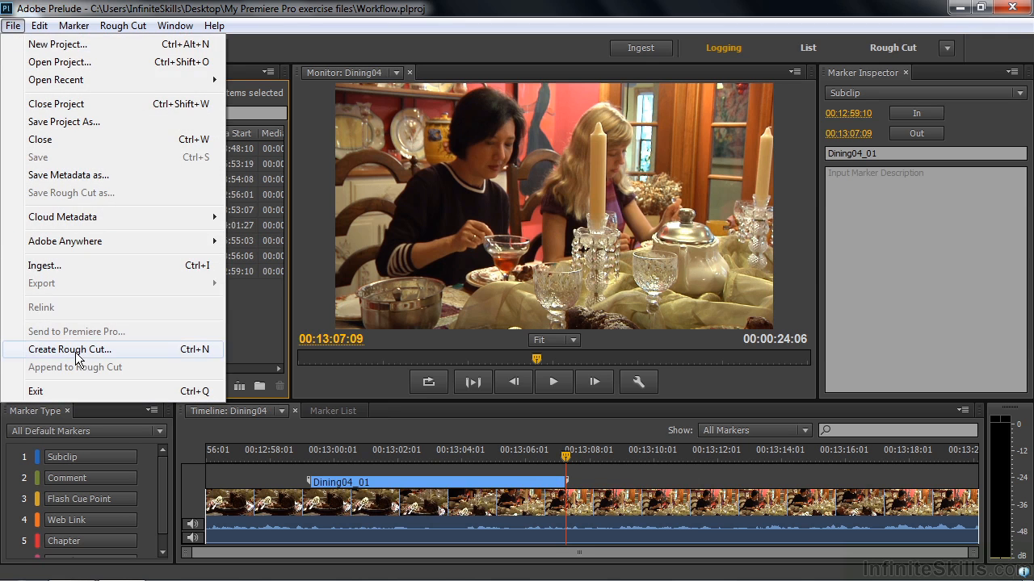
click(69, 349)
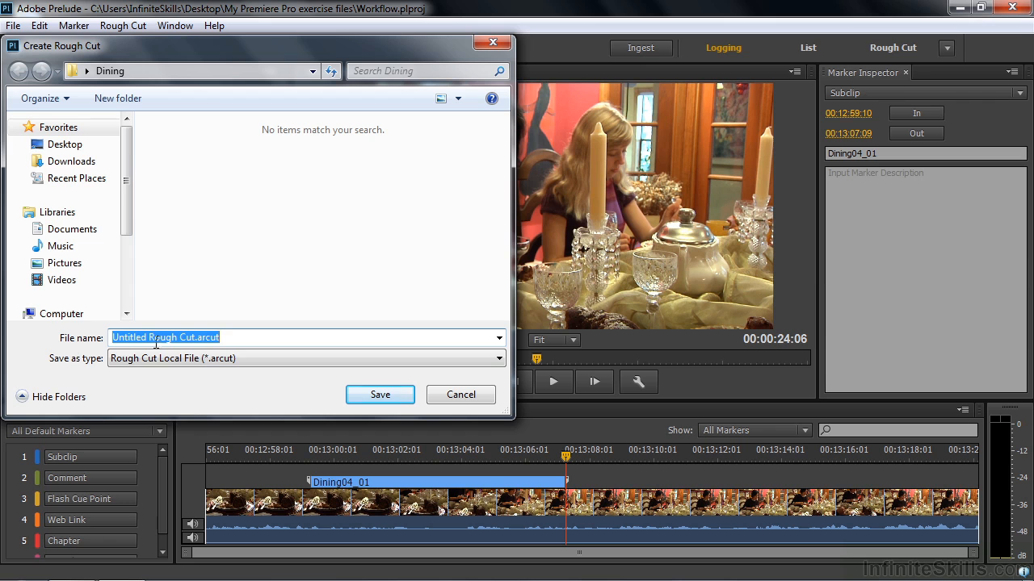
drag(149, 343, 104, 340)
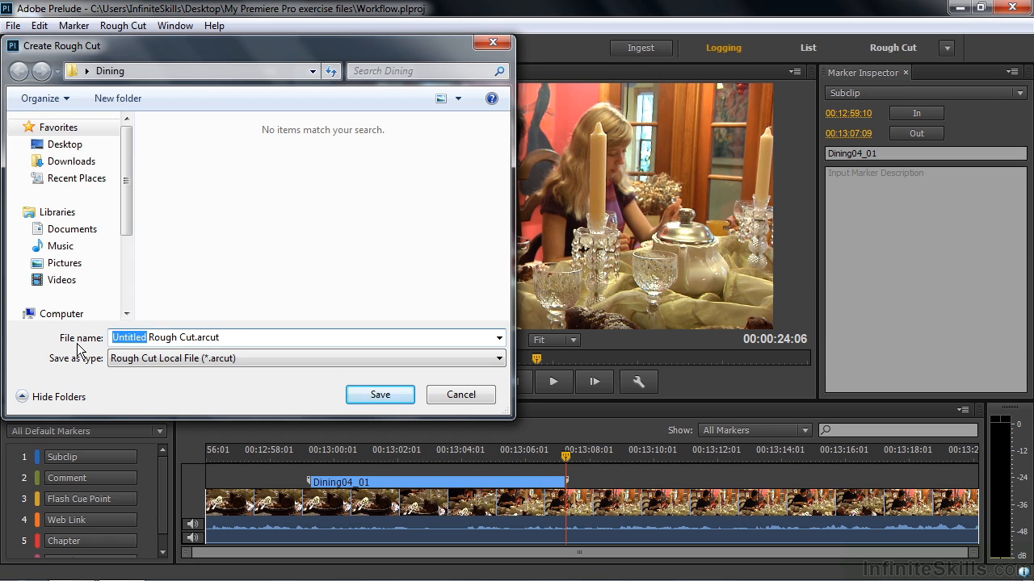
text(Workflow)
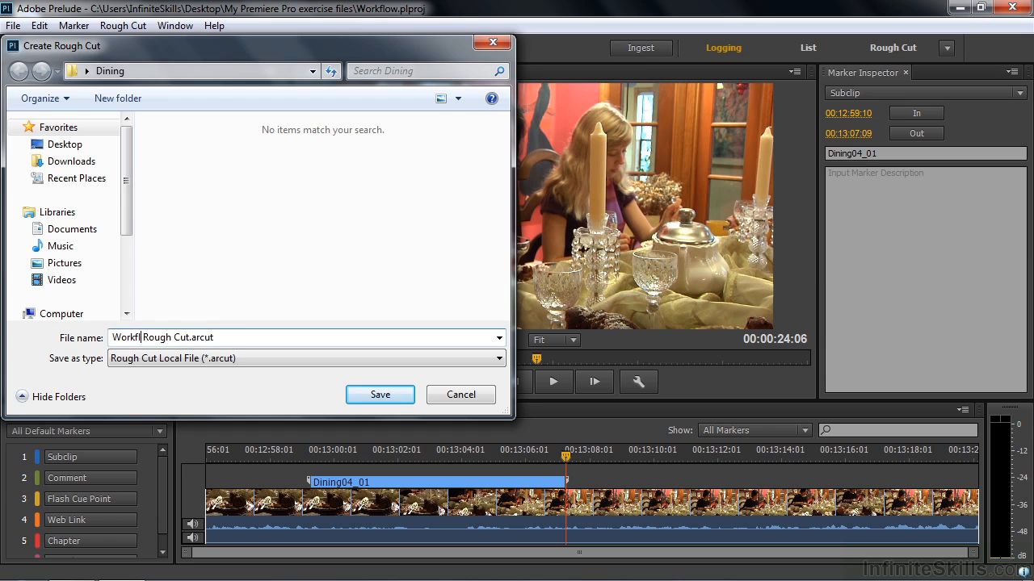
click(372, 393)
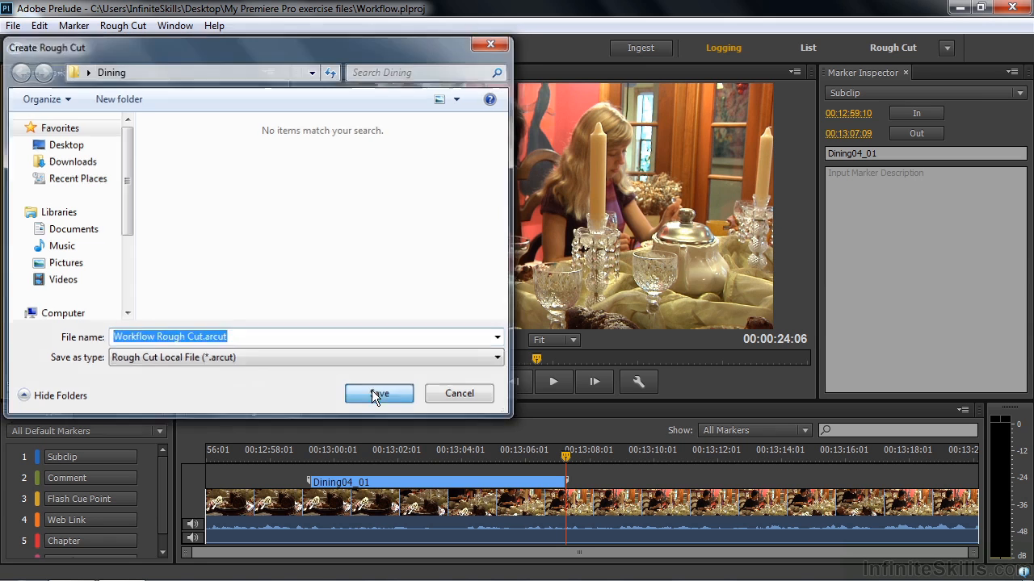
Open Workflow Rough Cut, add all five dining subclips to its timeline in listed order, and save it.
double_click(28, 211)
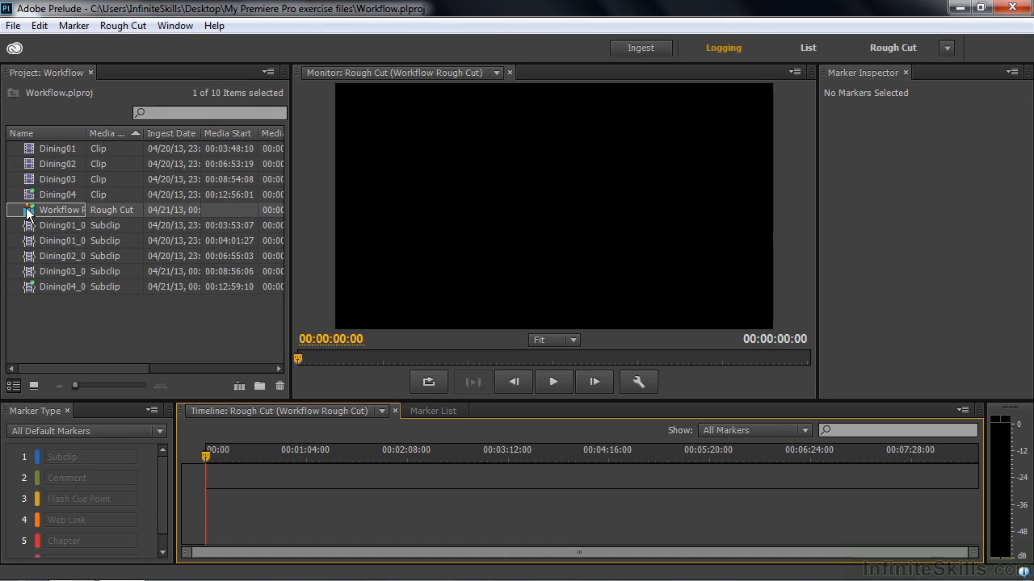
click(29, 225)
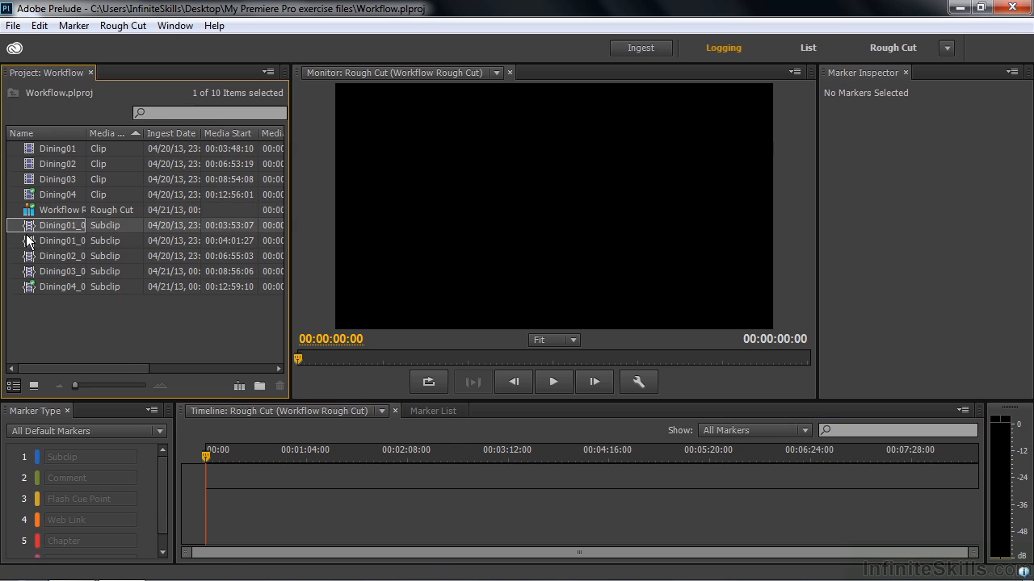
shift+click(28, 288)
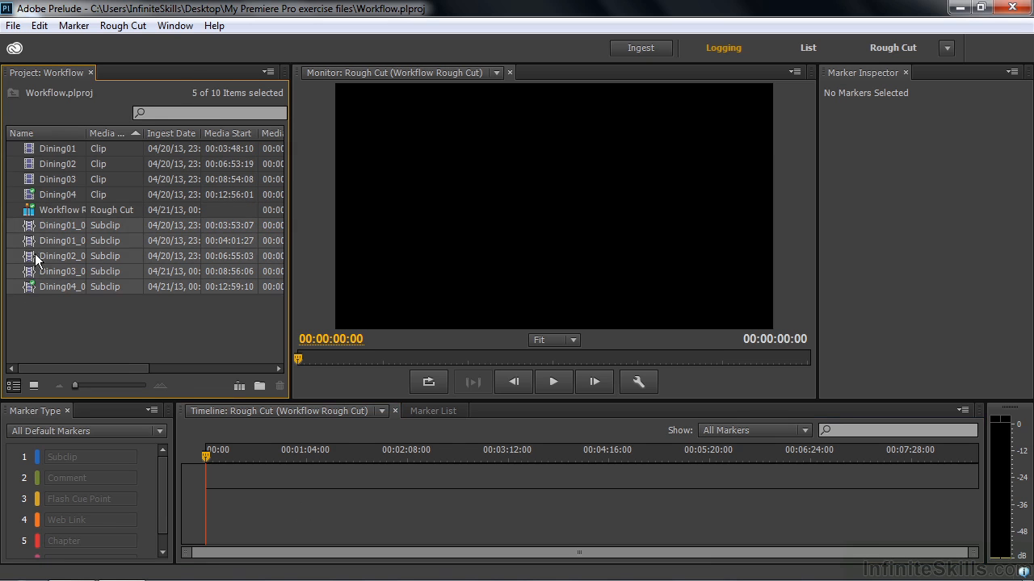
drag(36, 233, 246, 512)
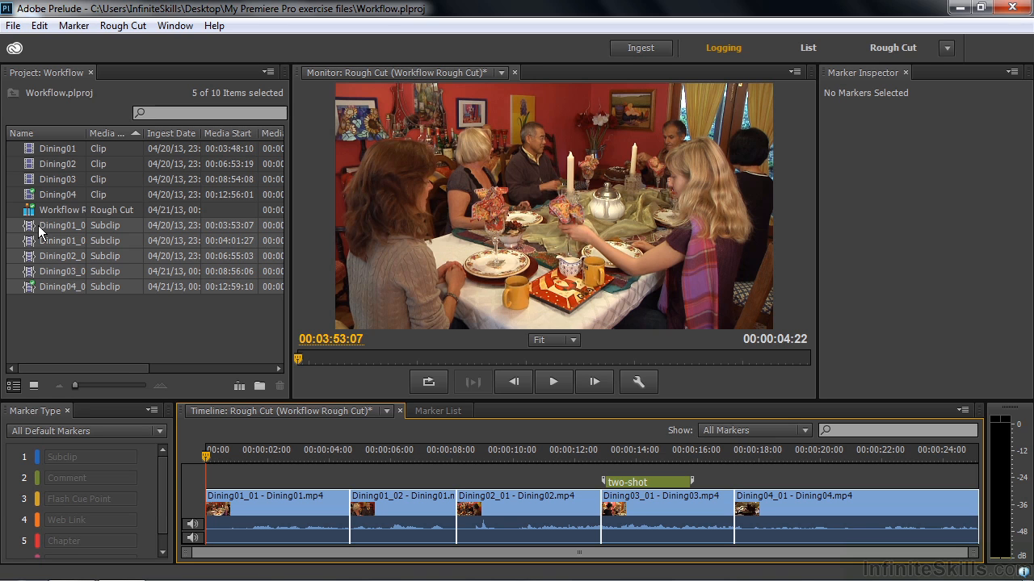
key(ctrl+s)
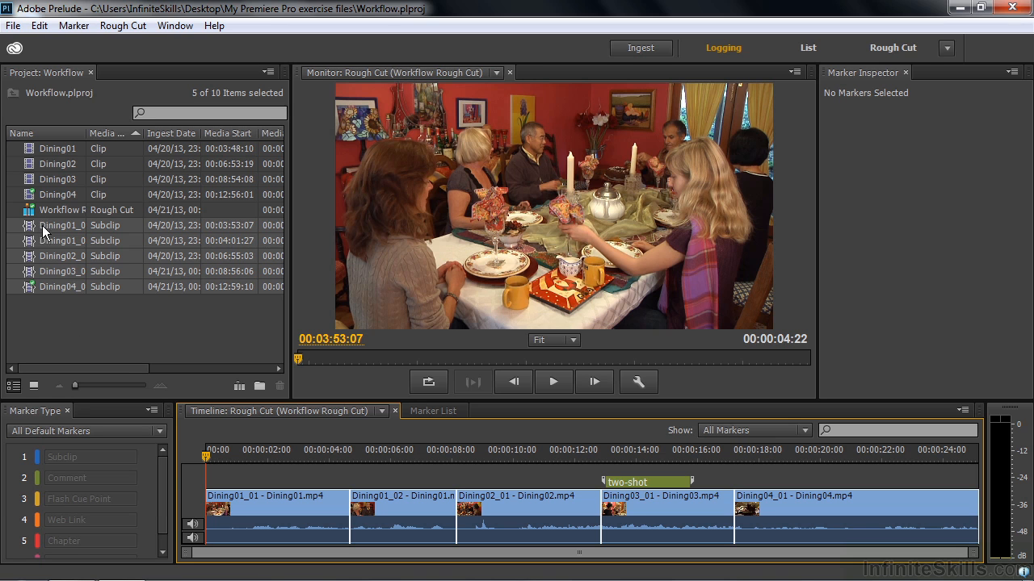
Send Workflow Rough Cut from the Prelude project to Premiere Pro.
click(35, 213)
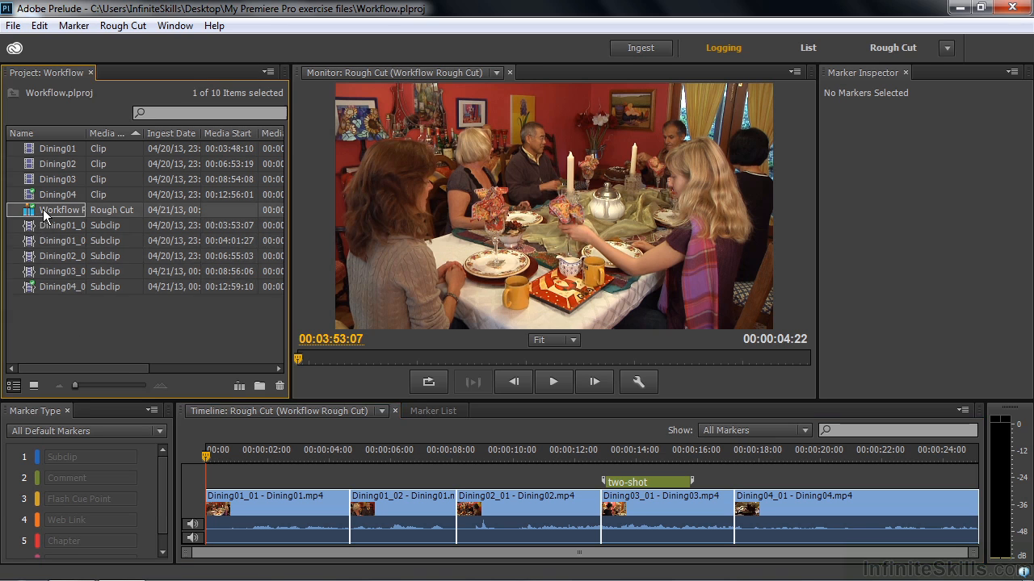
click(14, 26)
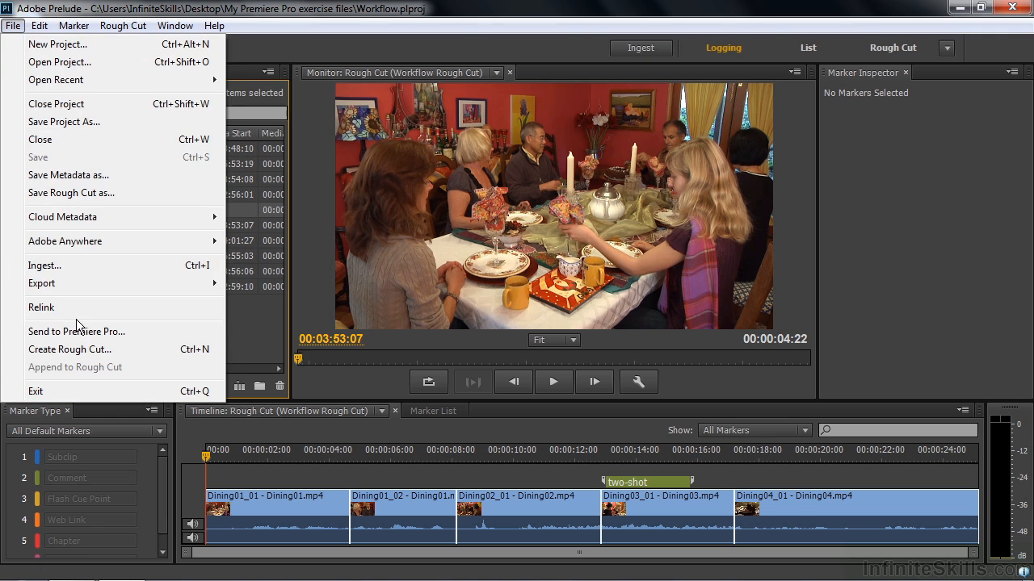
mouse_move(70, 283)
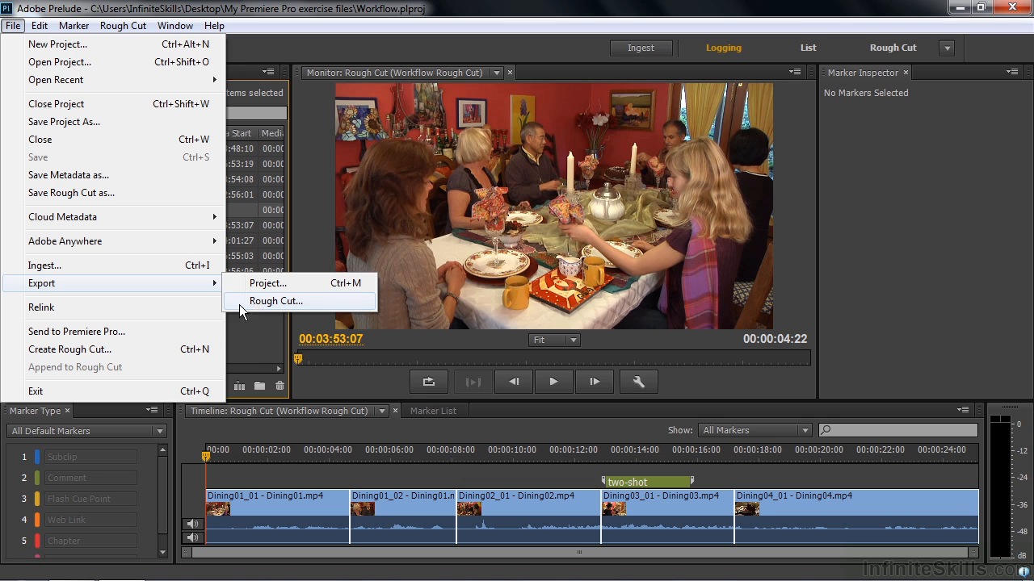
click(32, 333)
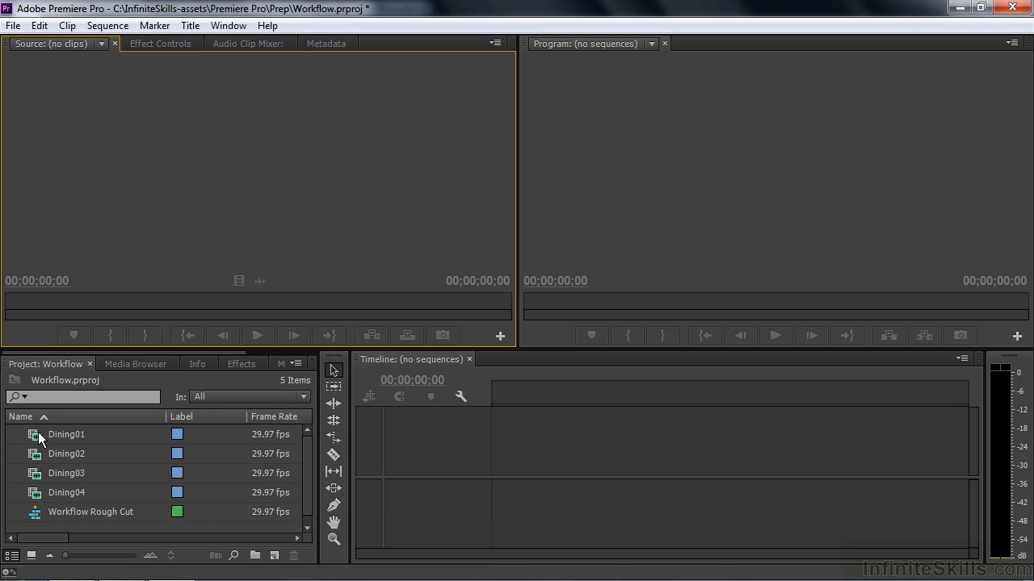
Open the Workflow Rough Cut sequence in Premiere Pro, fit it to the timeline, and scrub to about 00:00:02:02.
double_click(36, 515)
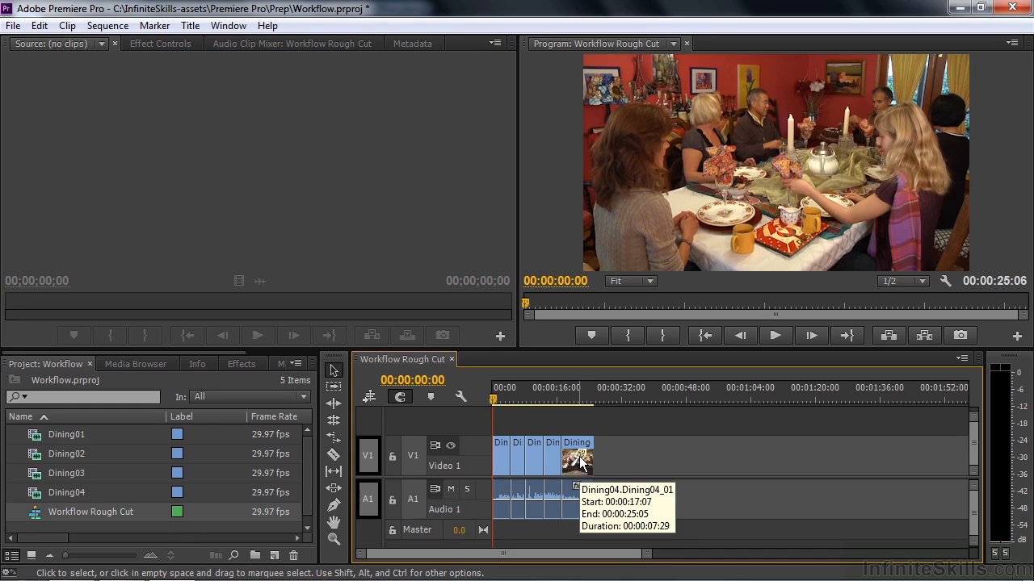
key(backslash)
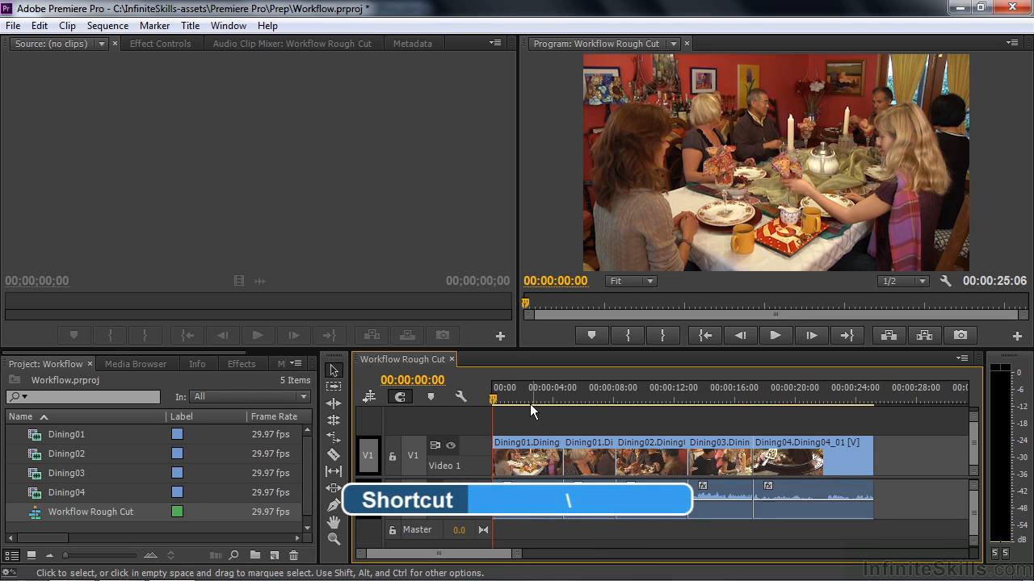
drag(498, 396, 524, 395)
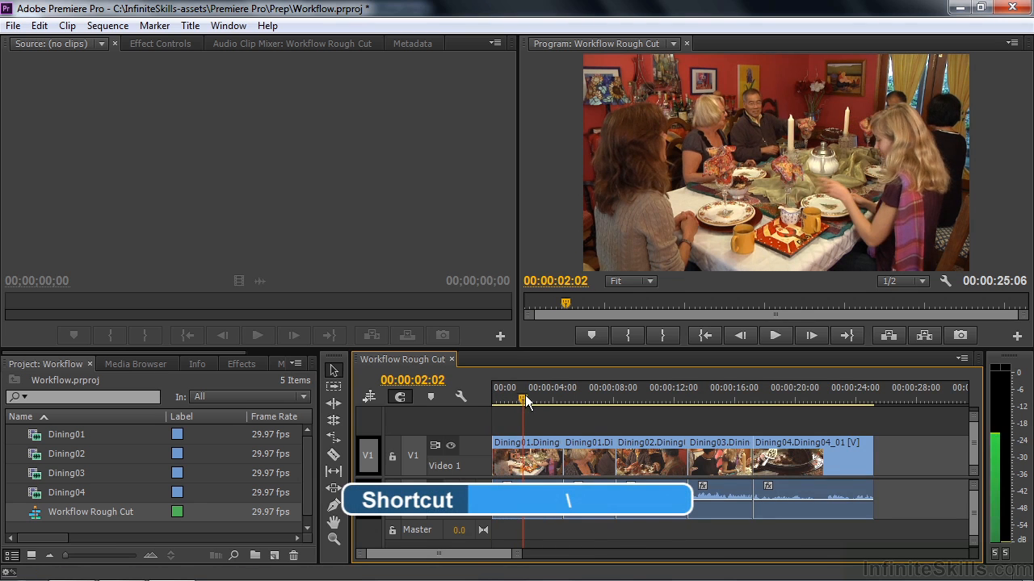